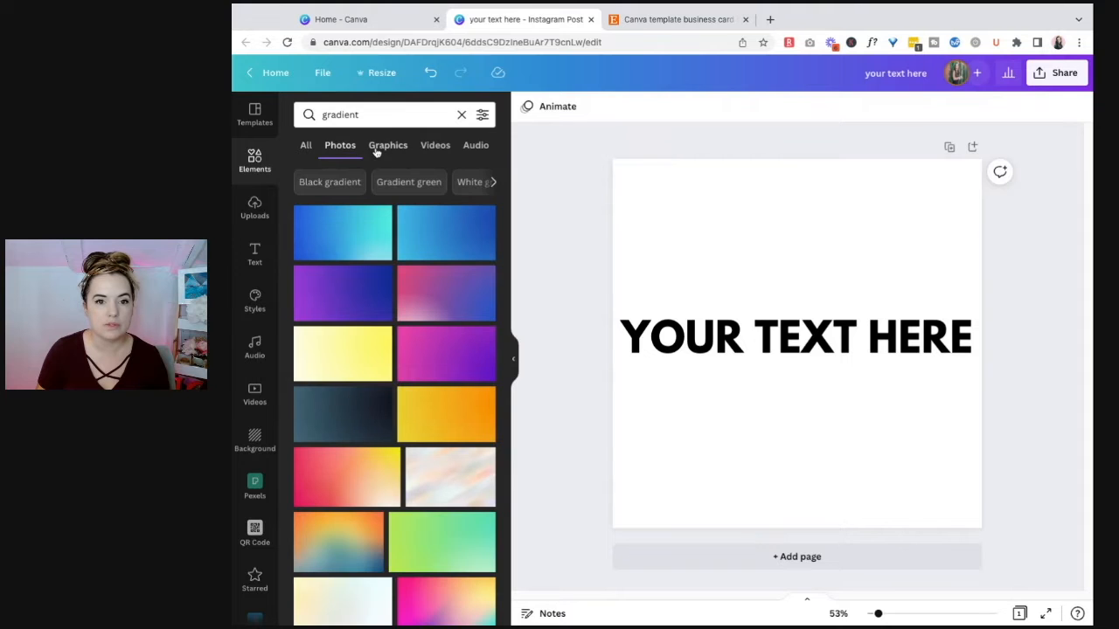
# Step: Find square gradients among the gradient graphics and add the pink-to-purple and teal-to-purple ones to the page
pyautogui.scroll(-10, 424, 538)
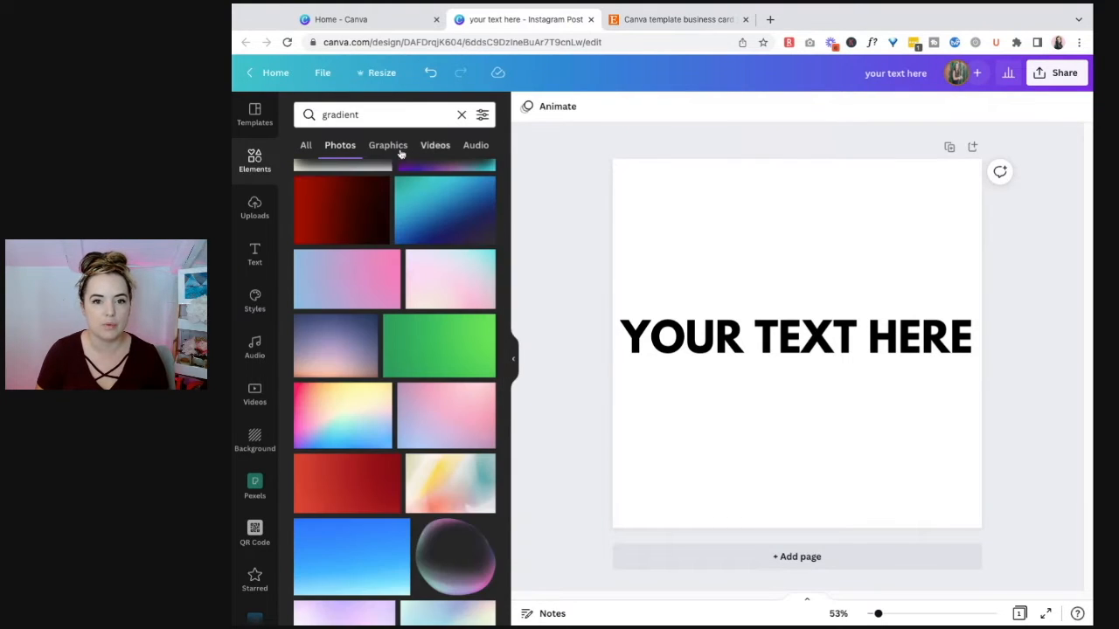
pyautogui.click(387, 145)
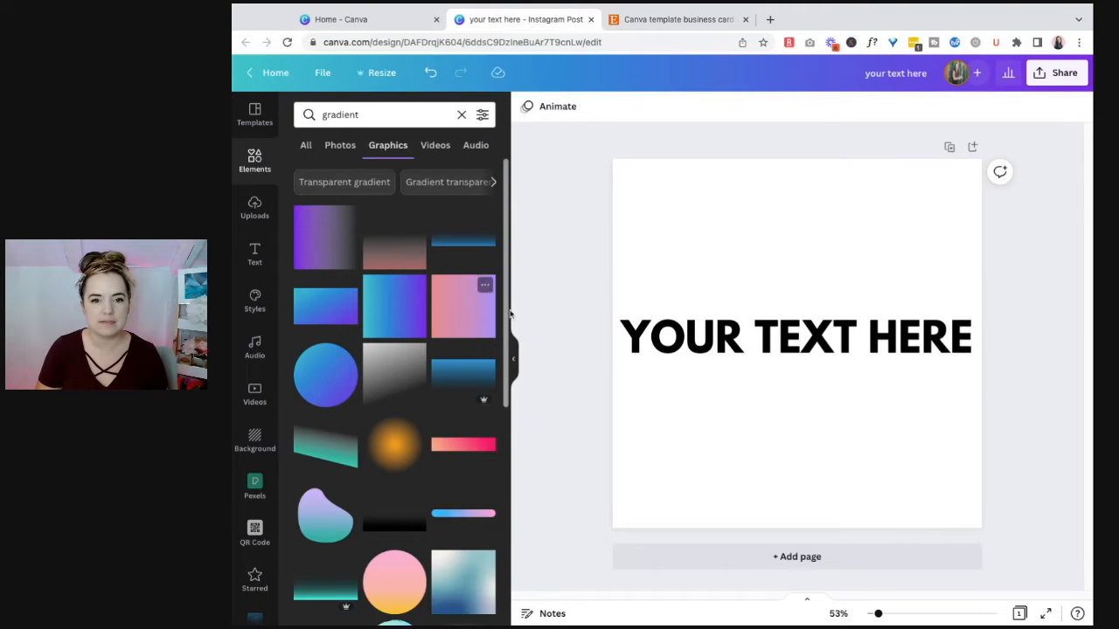
pyautogui.click(457, 323)
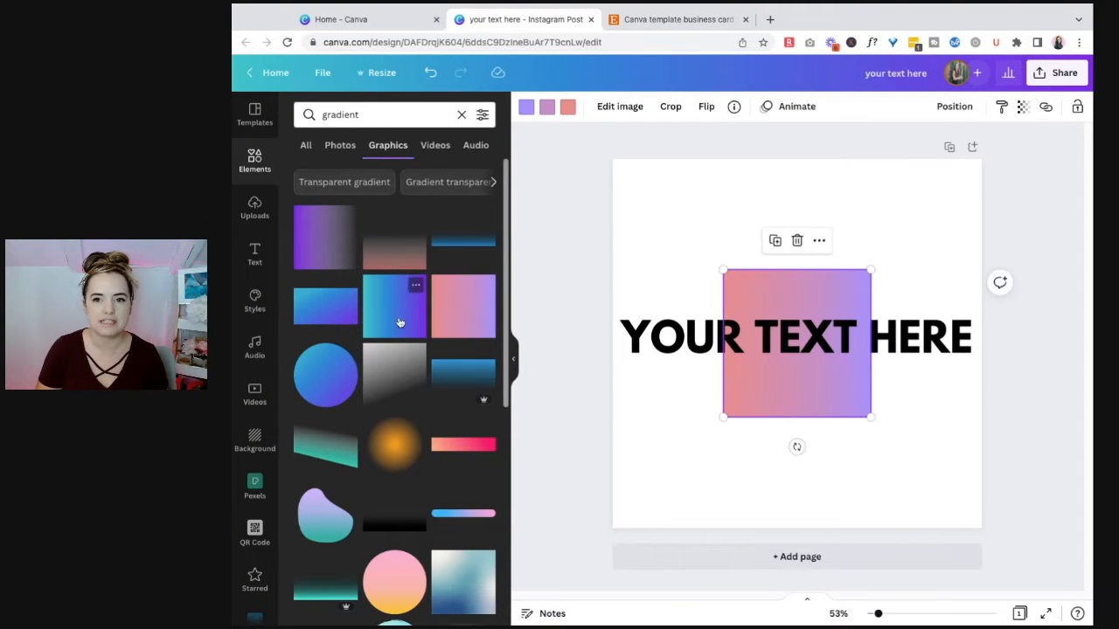
pyautogui.click(408, 306)
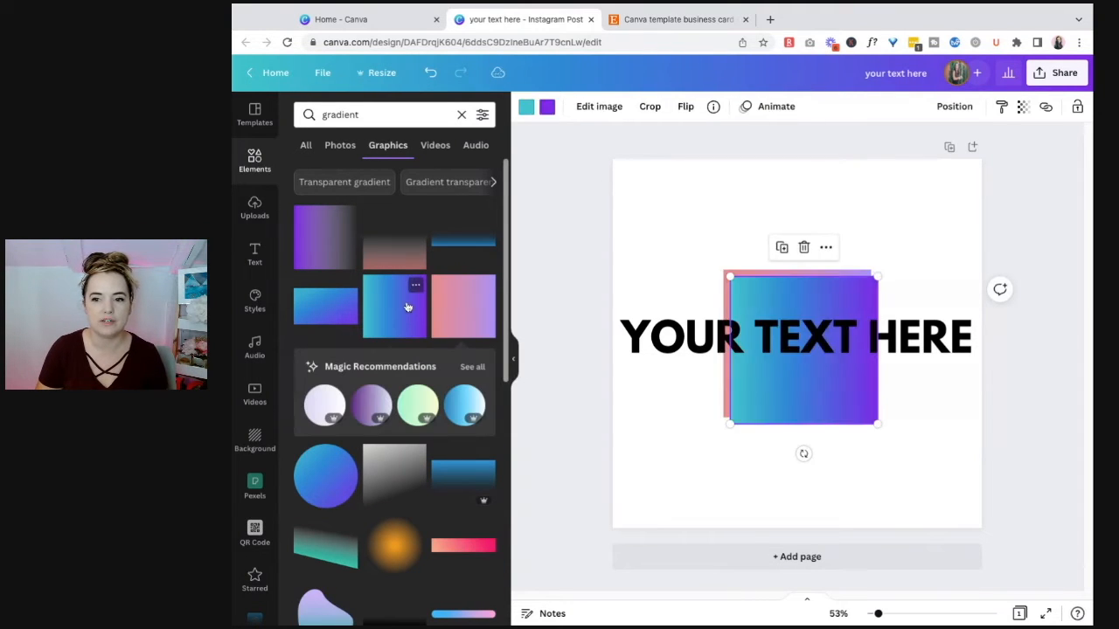
# Step: Delete the pink-to-purple square and make the teal-to-purple gradient fill the whole page behind the text
pyautogui.moveTo(813, 295); pyautogui.dragTo(646, 195)
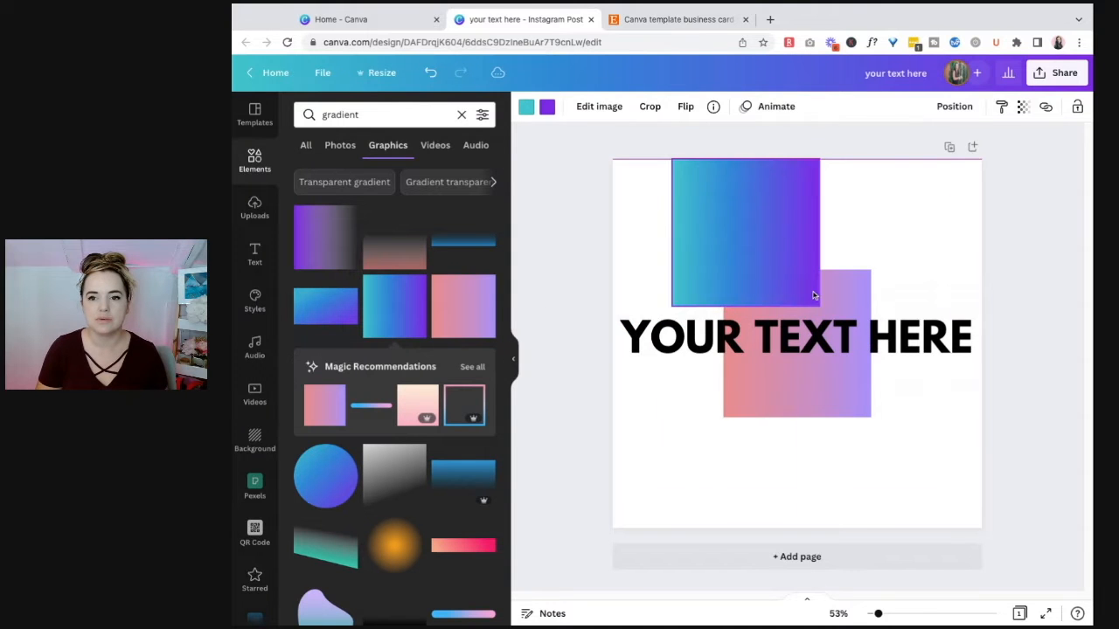
pyautogui.click(830, 294)
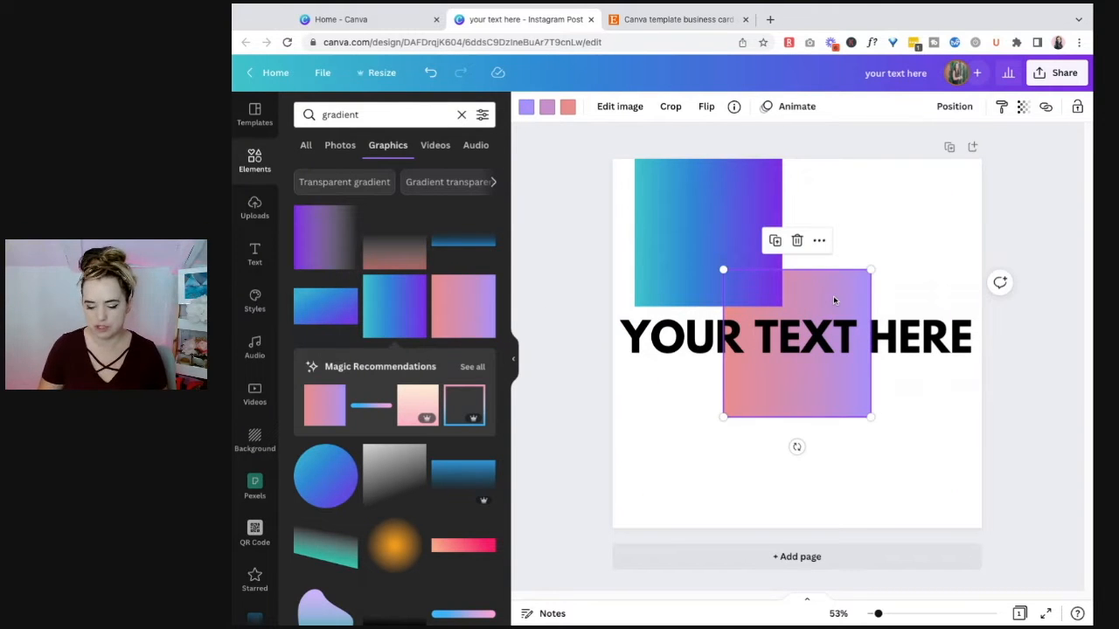
pyautogui.press('Delete')
pyautogui.moveTo(899, 487); pyautogui.dragTo(909, 486)
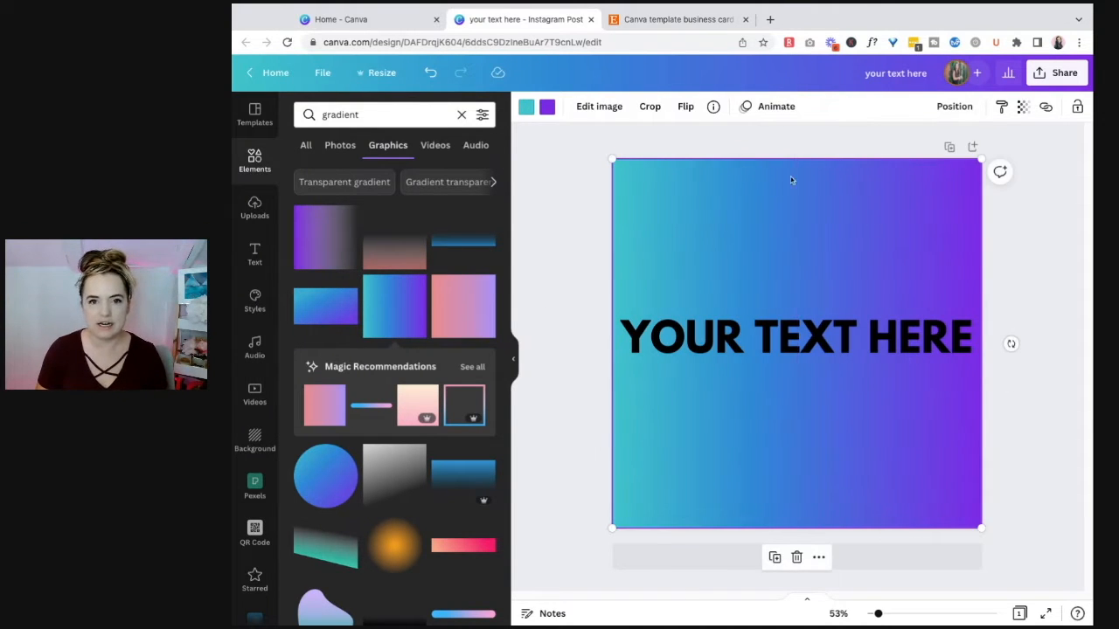
# Step: Recolor the gradient with brand colors, dark blue for the purple end and pink for the teal end
pyautogui.click(547, 106)
pyautogui.click(342, 301)
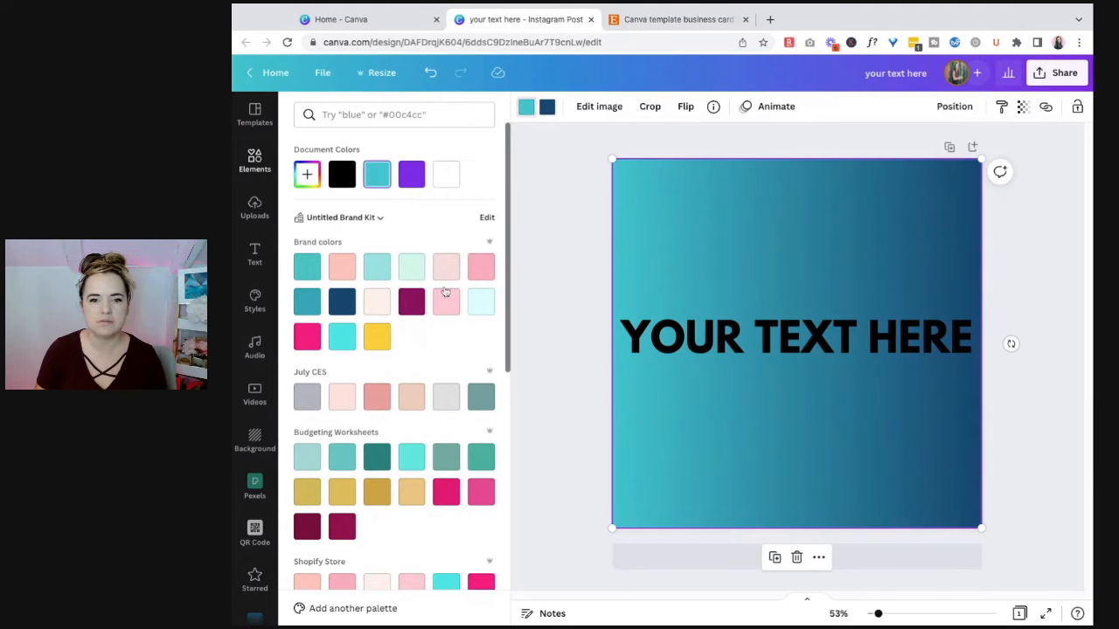
pyautogui.click(481, 266)
# Step: Change the color of the "YOUR TEXT HERE" heading to white
pyautogui.click(827, 341)
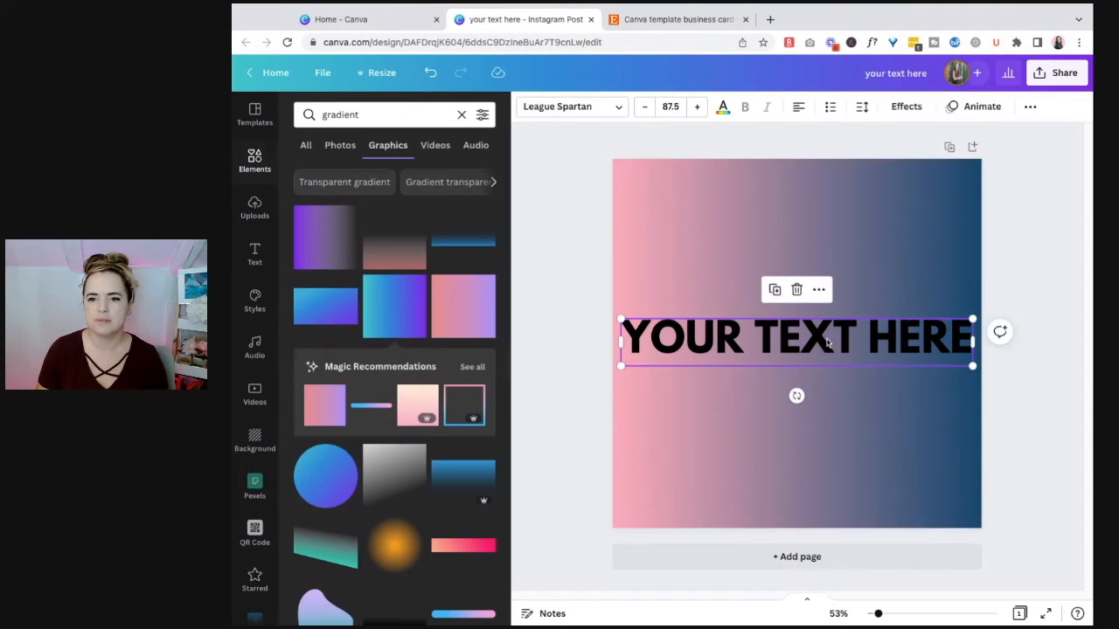
pyautogui.click(862, 107)
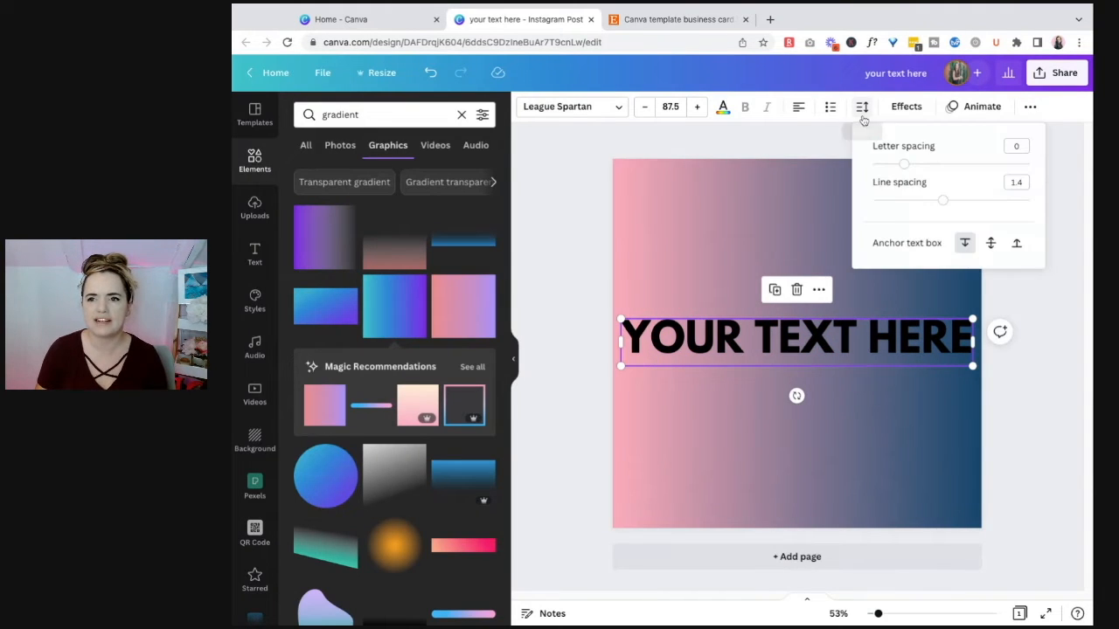
pyautogui.click(1088, 215)
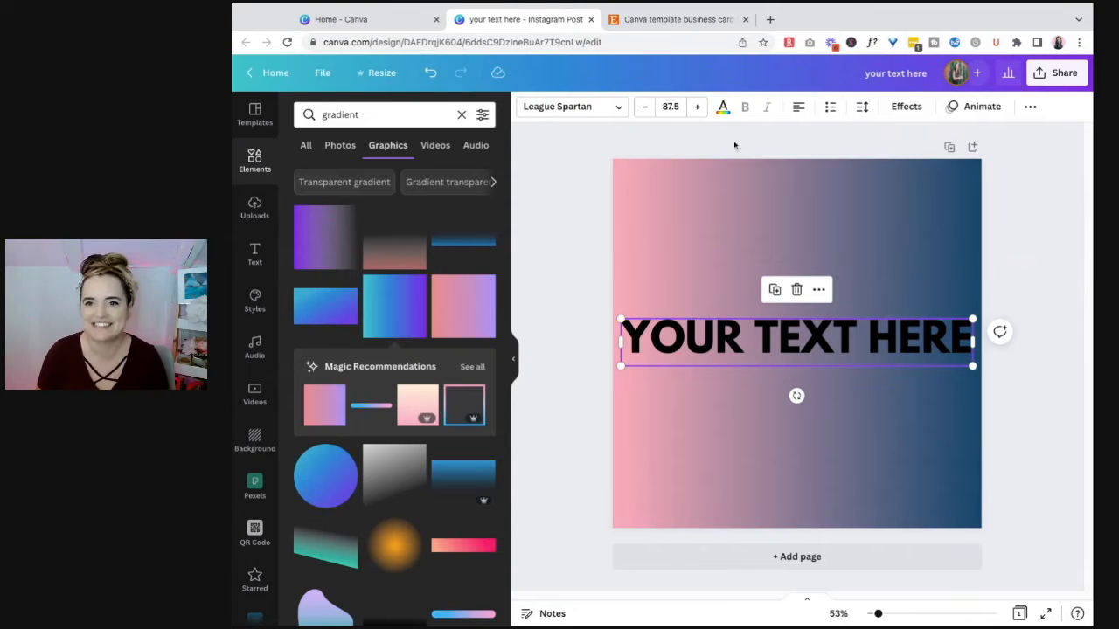
pyautogui.click(722, 107)
pyautogui.click(446, 177)
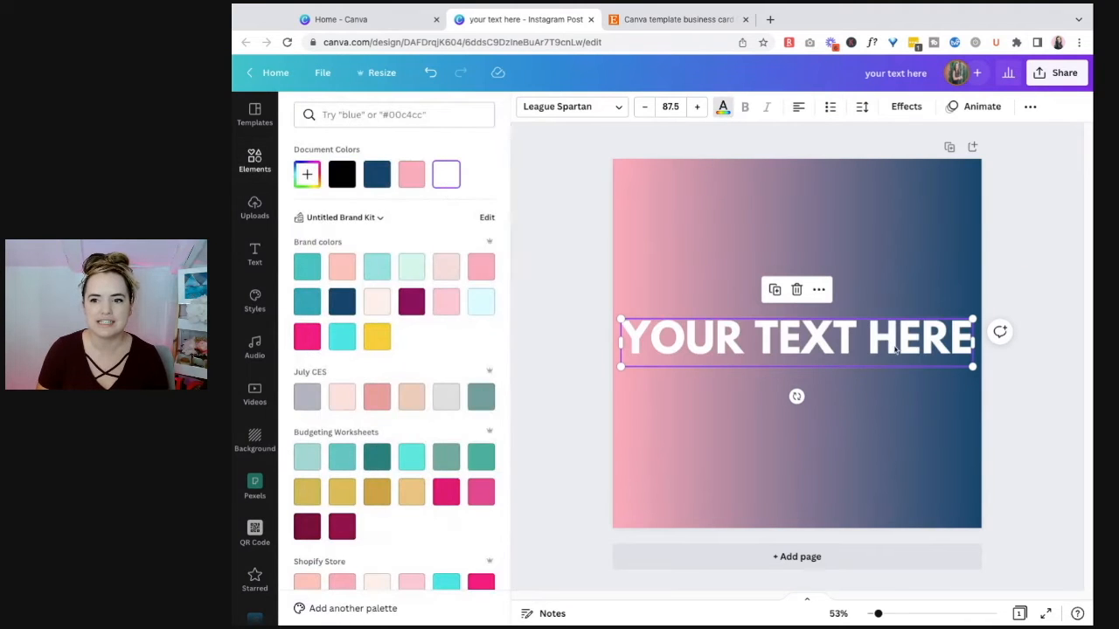
# Step: Recolor the light pink end of the background gradient to the hot pink brand color
pyautogui.click(814, 252)
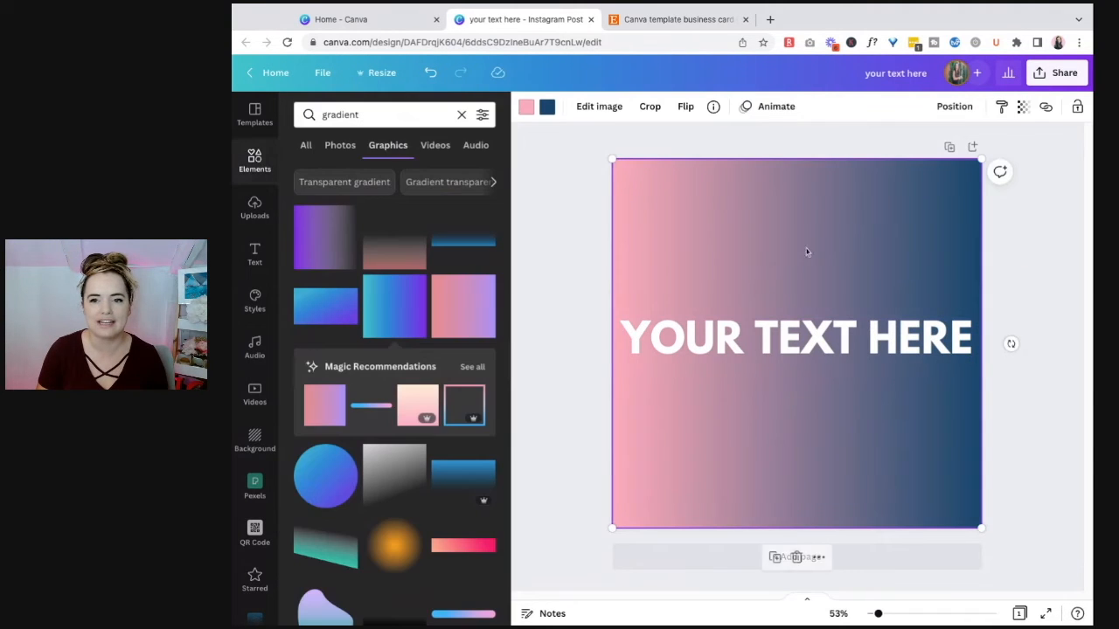
pyautogui.click(526, 105)
pyautogui.click(409, 305)
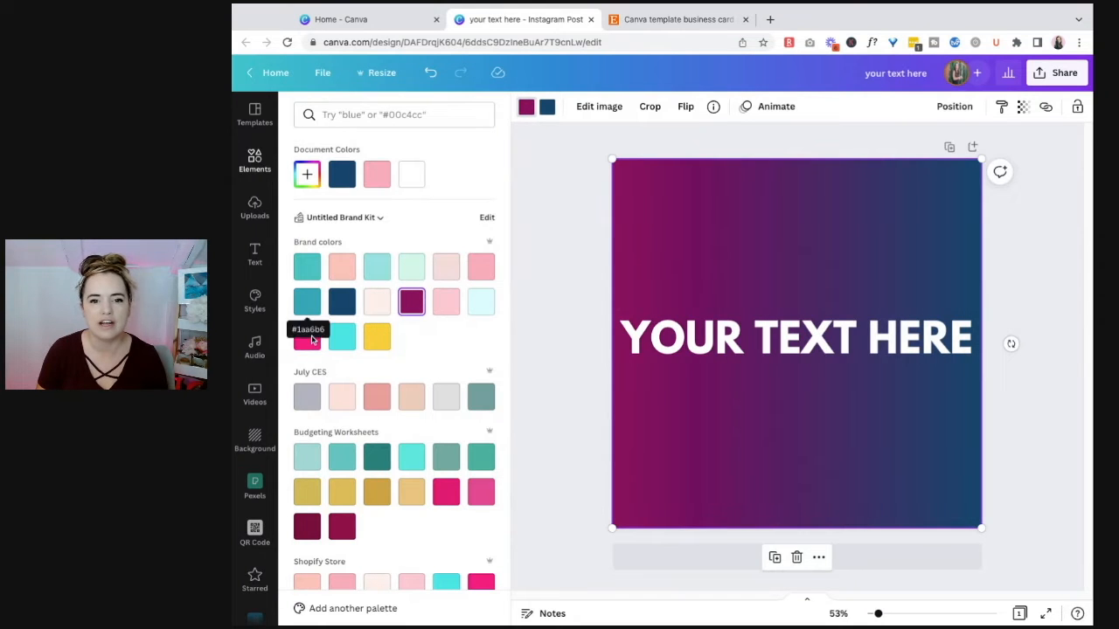
pyautogui.click(309, 344)
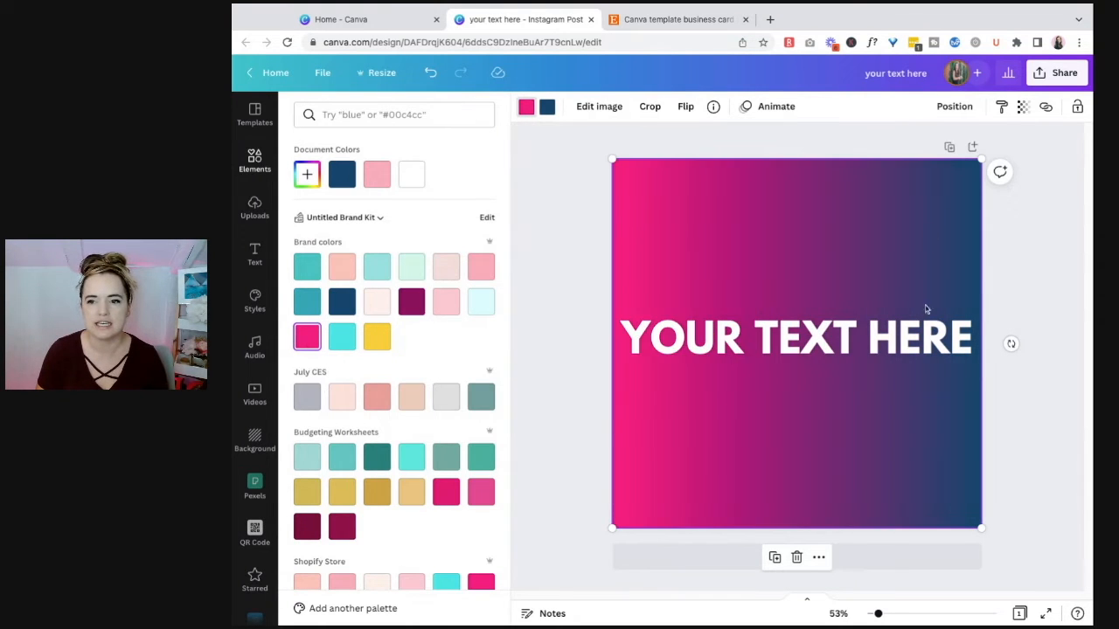
# Step: Make the white "YOUR TEXT HERE" heading semi-transparent so the gradient shows through it
pyautogui.click(926, 352)
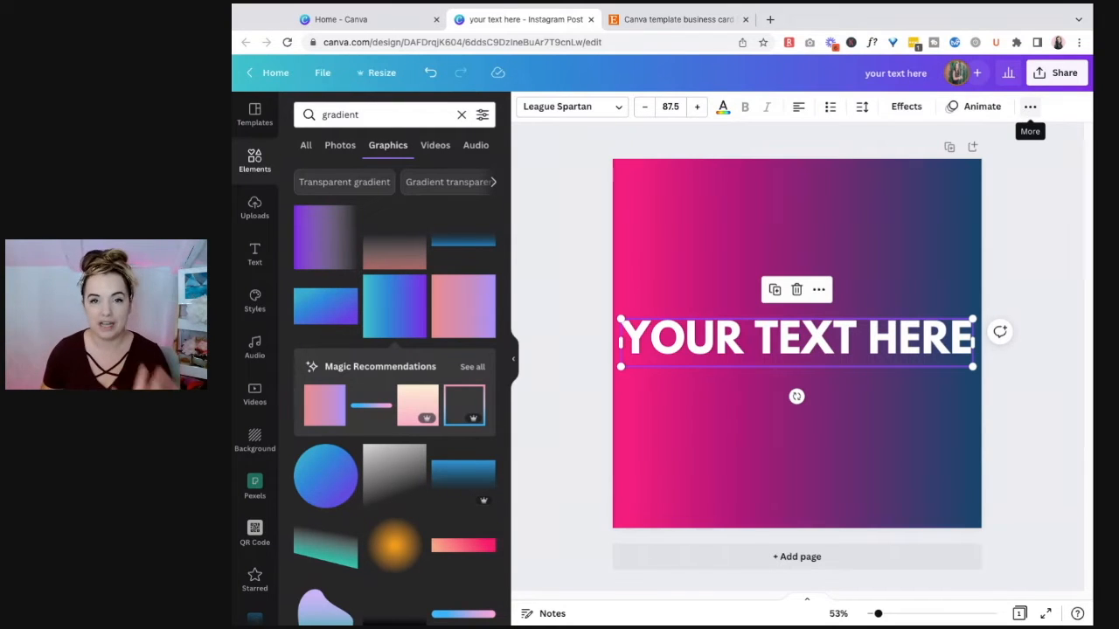
pyautogui.click(1029, 107)
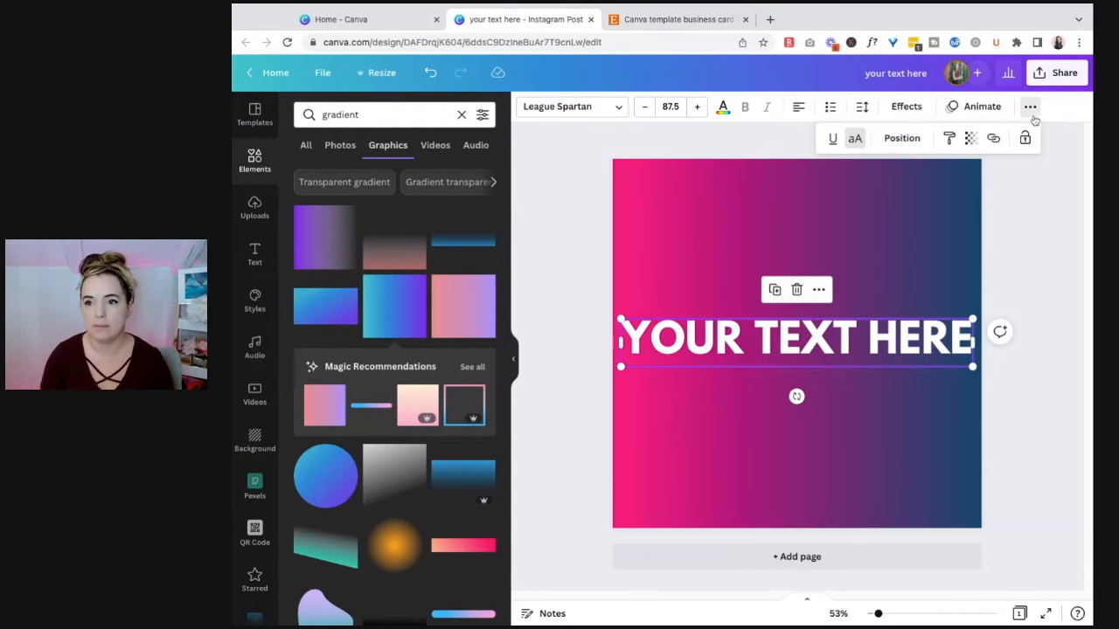
pyautogui.click(972, 140)
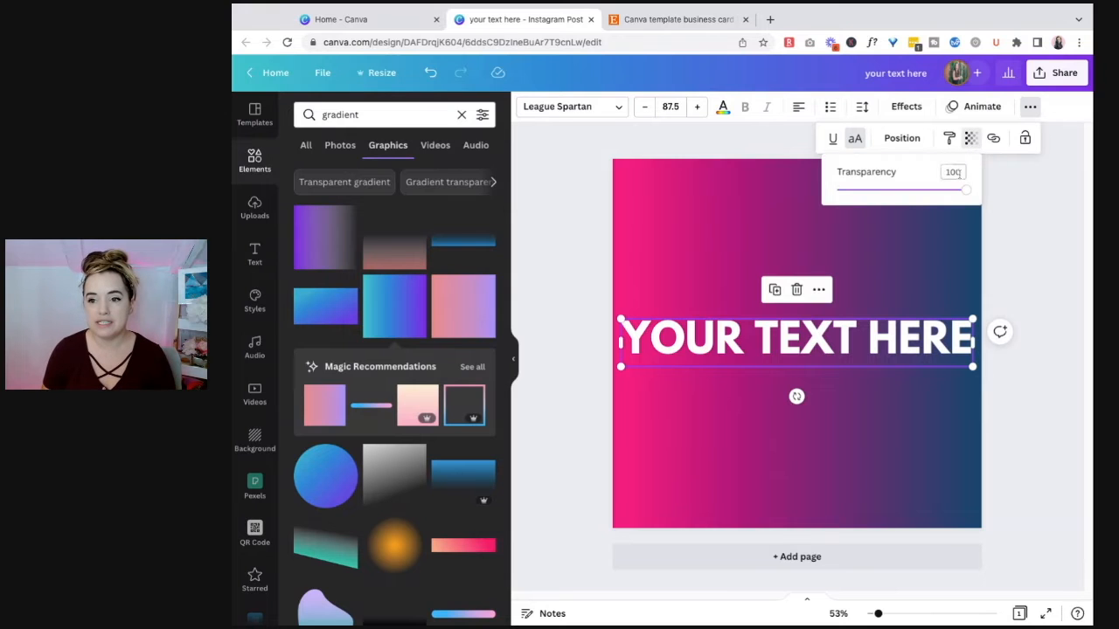
pyautogui.click(901, 191)
pyautogui.moveTo(901, 191); pyautogui.dragTo(894, 189)
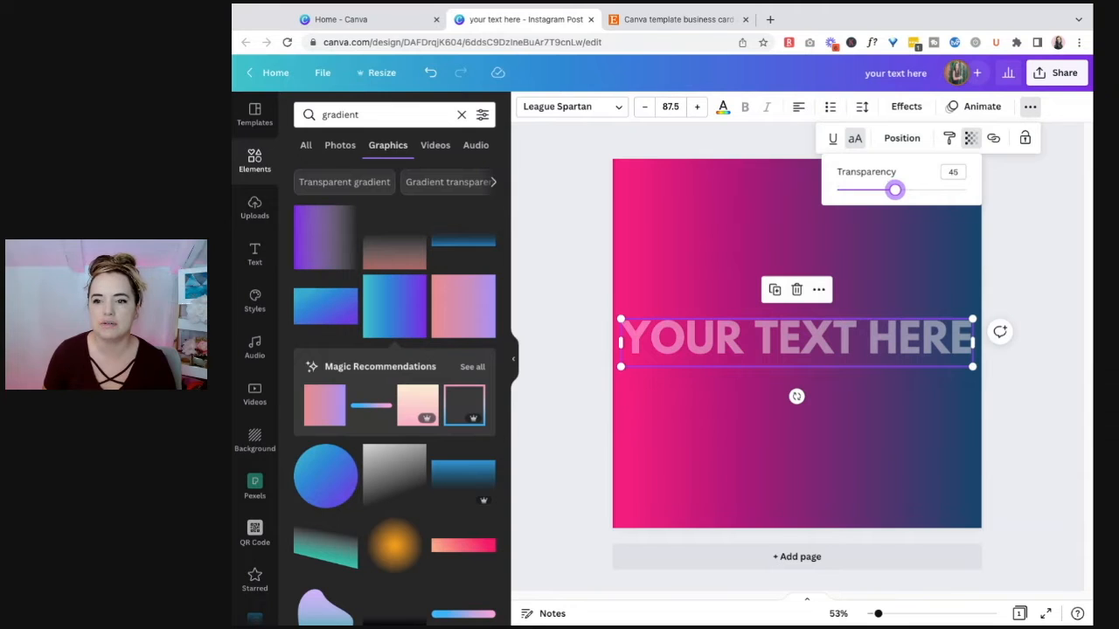
pyautogui.click(1027, 241)
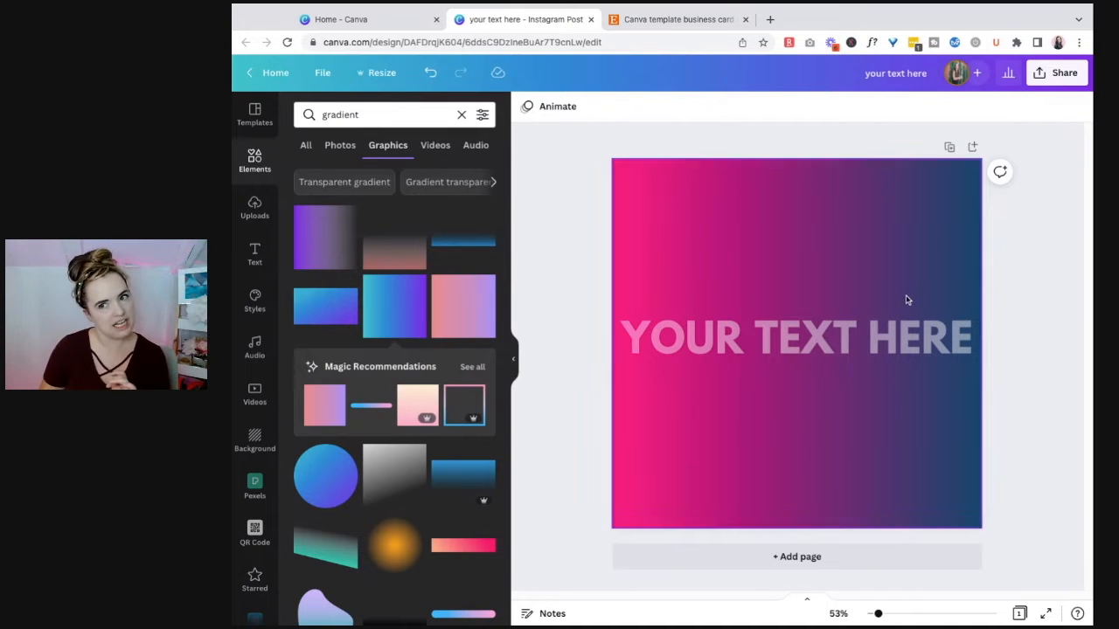
# Step: Download the design as a PNG at 1080 × 1080 px
pyautogui.click(1044, 78)
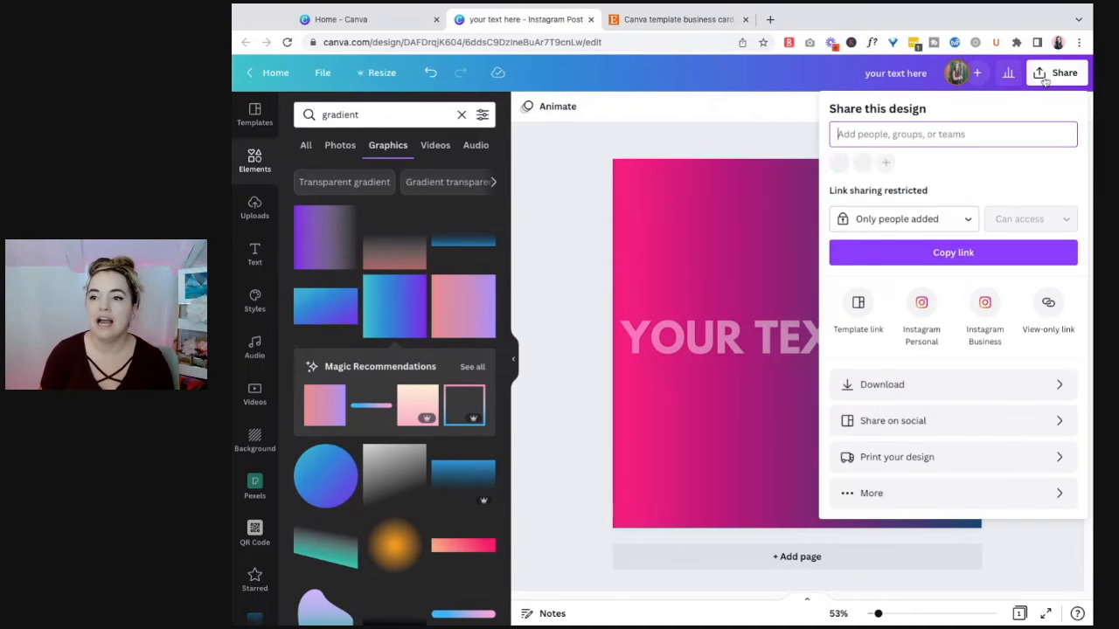
pyautogui.click(944, 386)
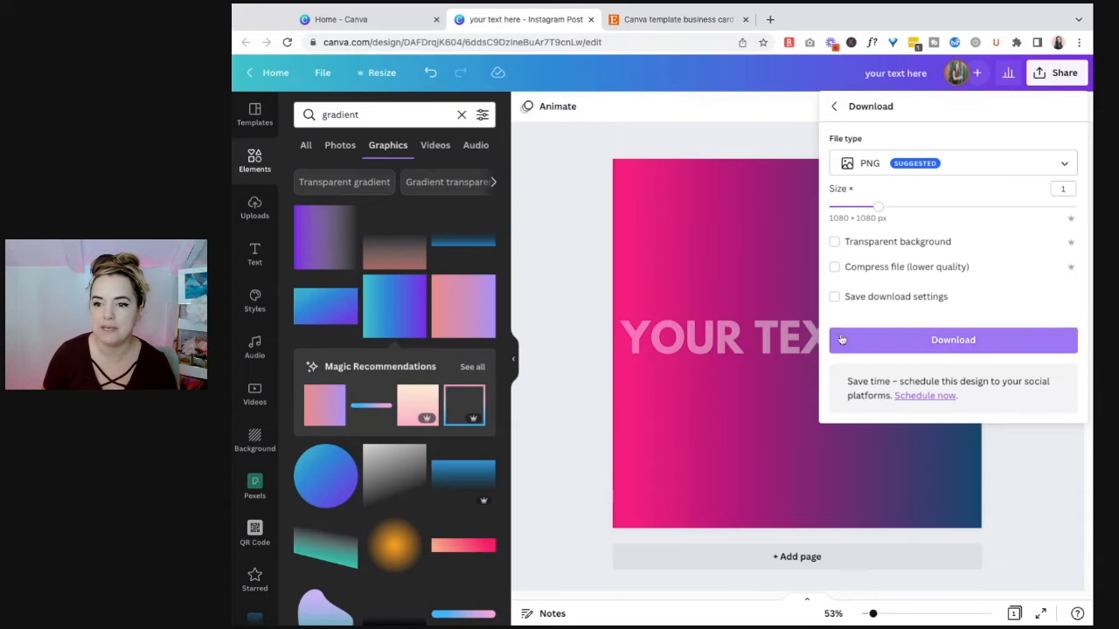
pyautogui.click(934, 339)
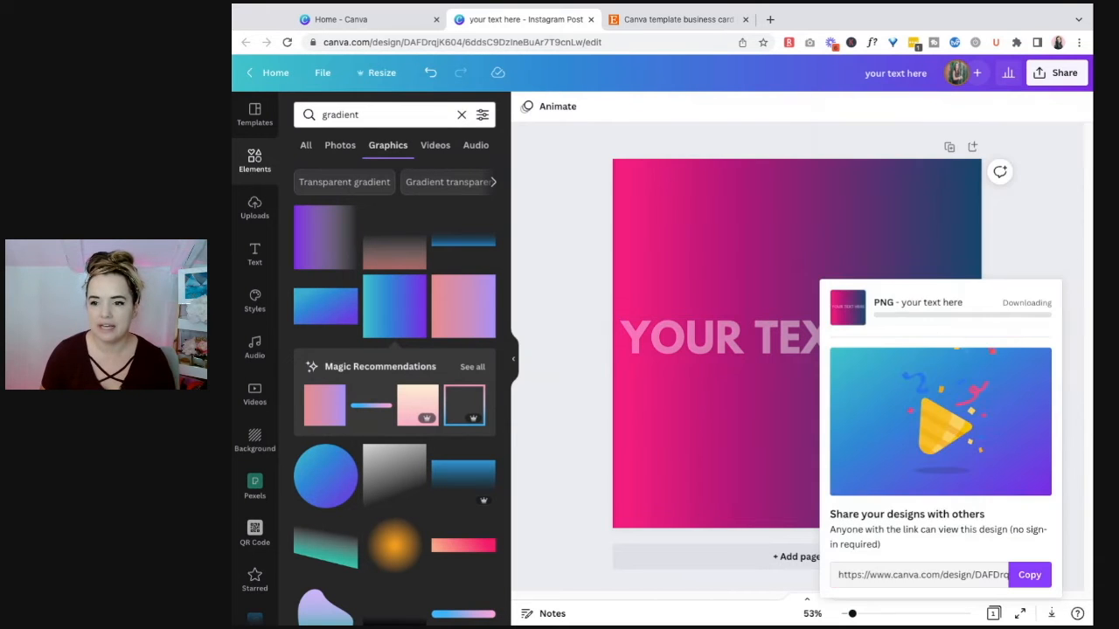
# Step: Add a second page and place the uploaded image of the gradient text design on it
pyautogui.click(775, 520)
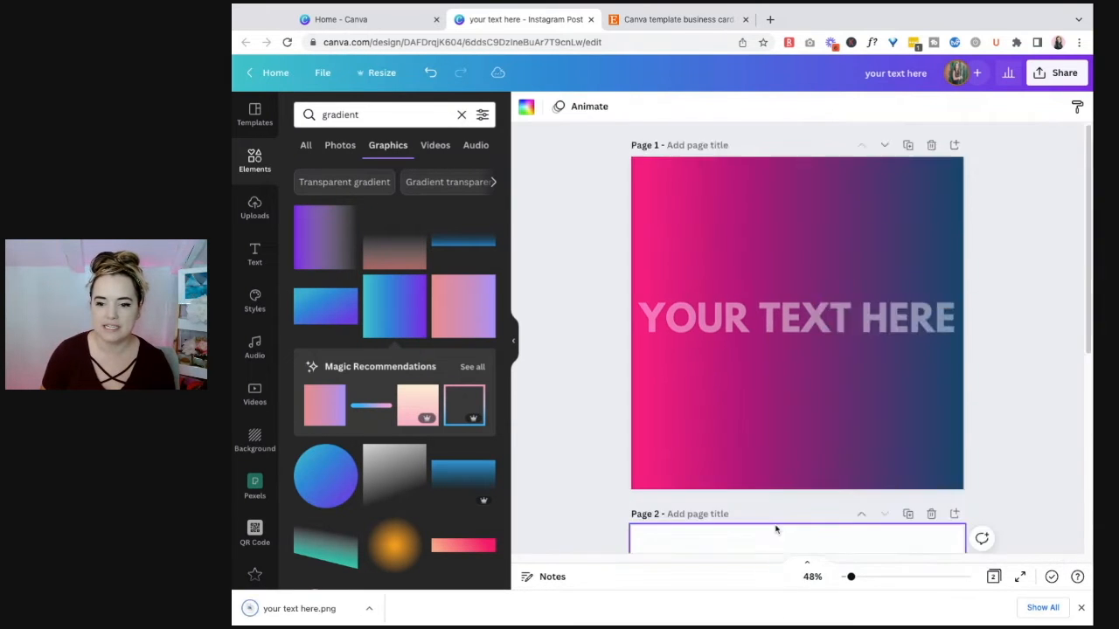
pyautogui.click(252, 208)
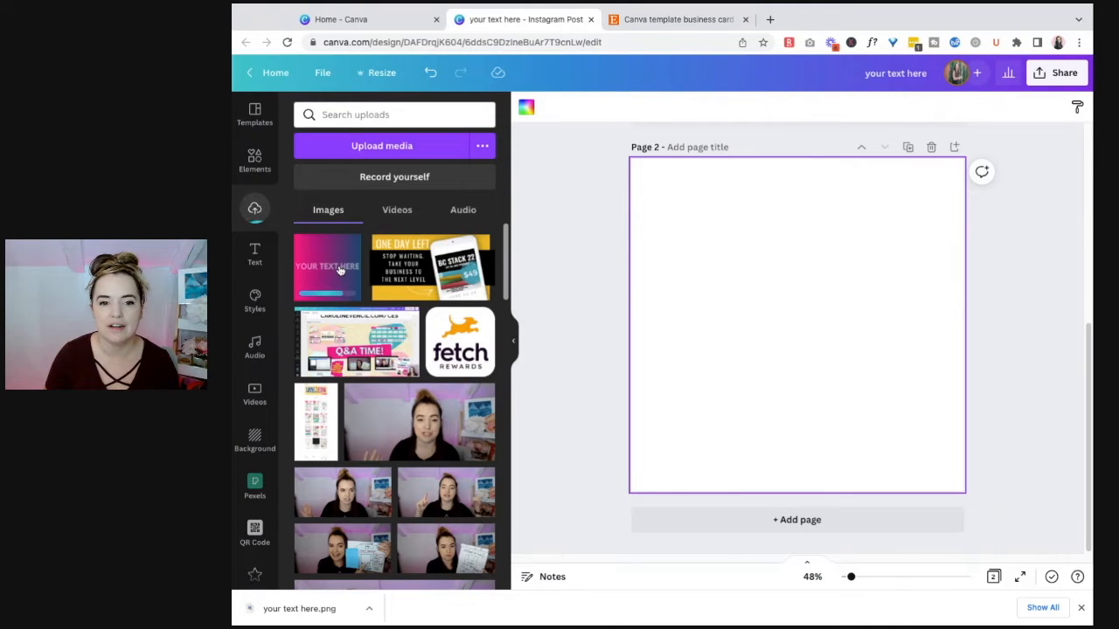
pyautogui.click(341, 270)
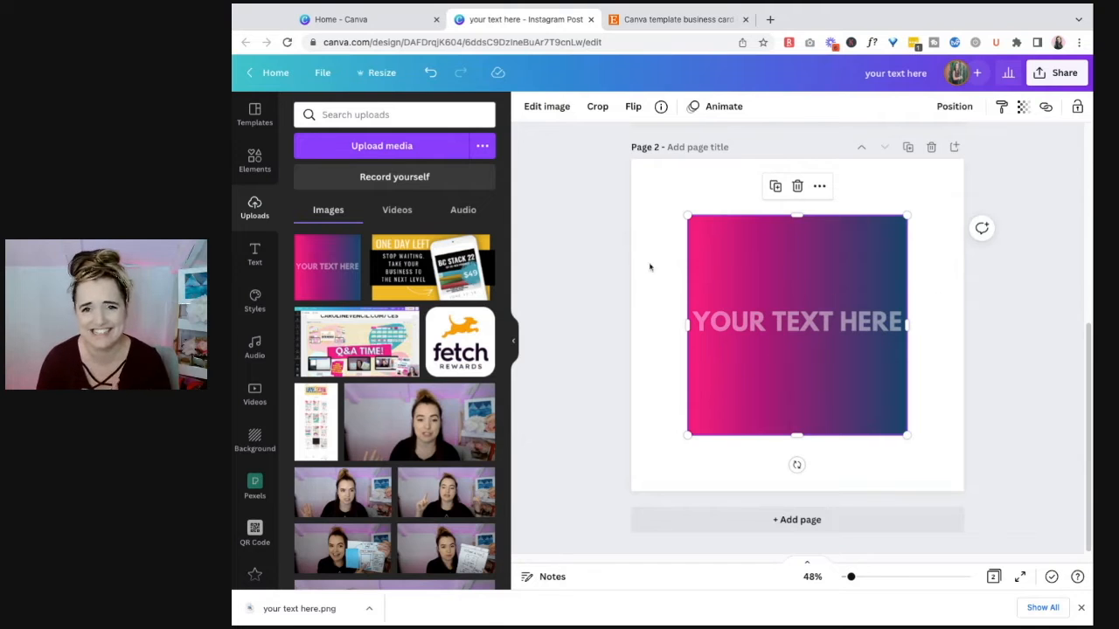
# Step: Remove the background of the placed image with Background Remover and apply the result
pyautogui.click(535, 107)
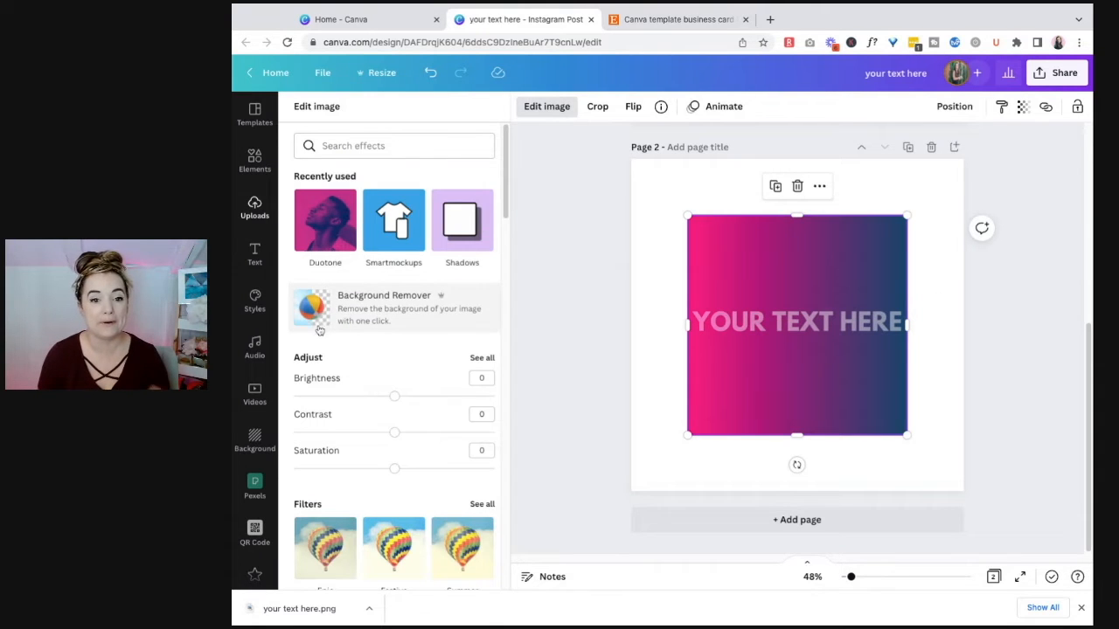
pyautogui.click(371, 314)
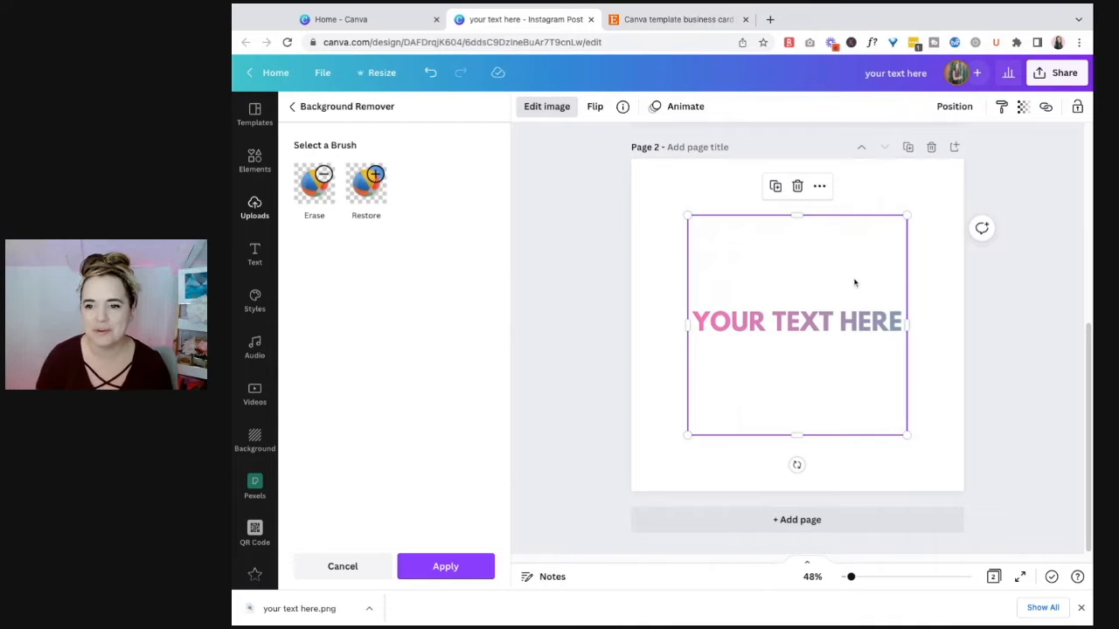
pyautogui.click(451, 570)
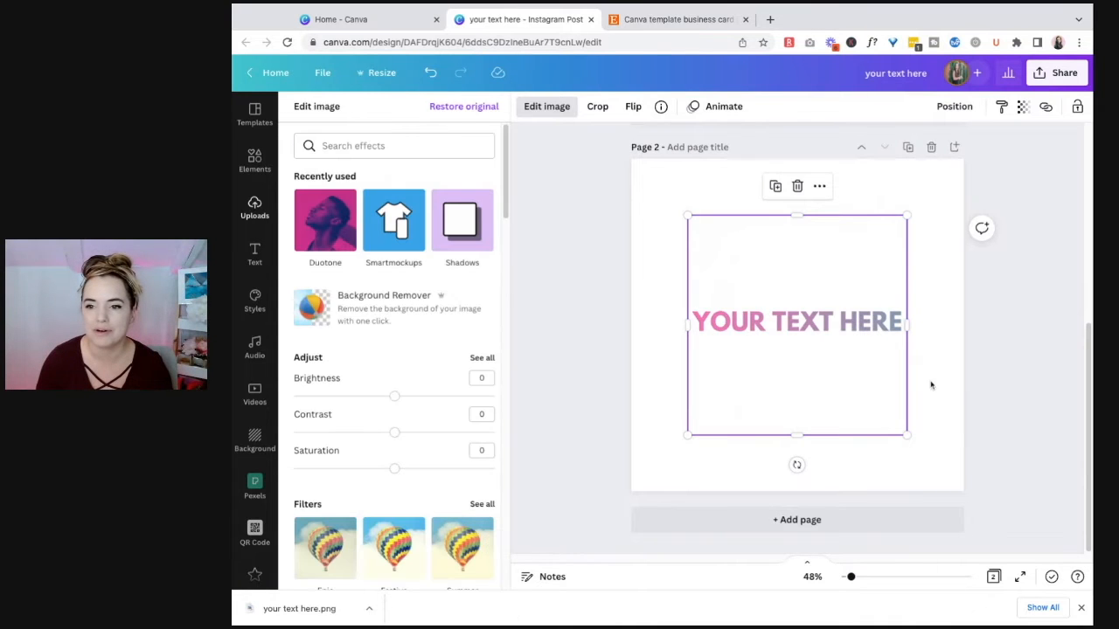
# Step: Crop the image closely above and below the gradient text, and enlarge it to nearly the full page width
pyautogui.click(790, 403)
pyautogui.doubleClick(800, 409)
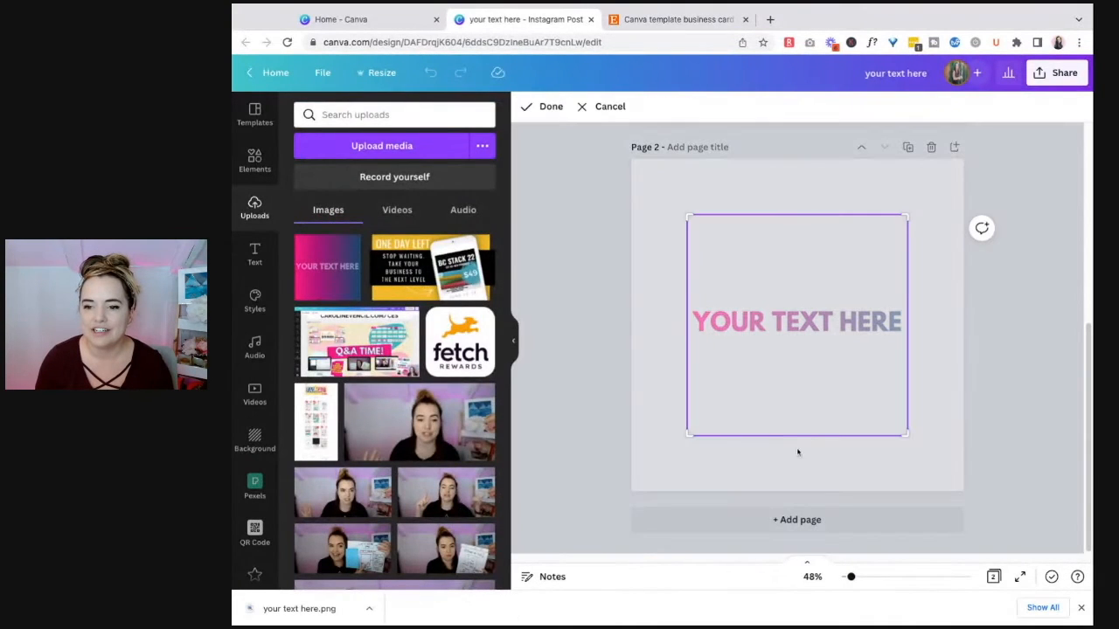
pyautogui.moveTo(688, 441); pyautogui.dragTo(687, 342)
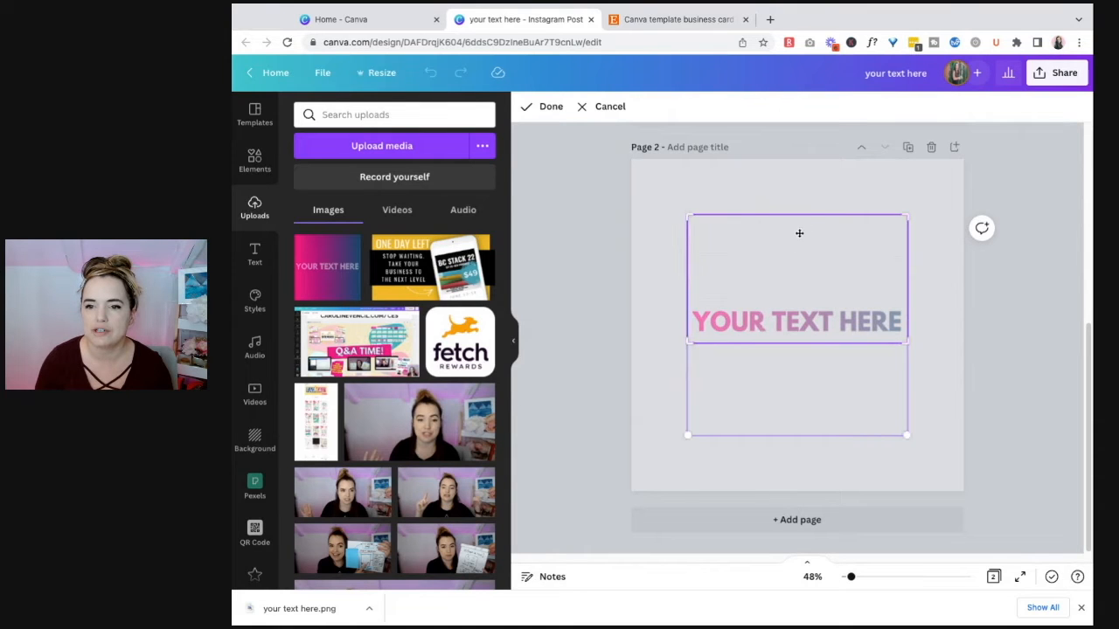
pyautogui.moveTo(688, 216); pyautogui.dragTo(687, 299)
pyautogui.click(931, 241)
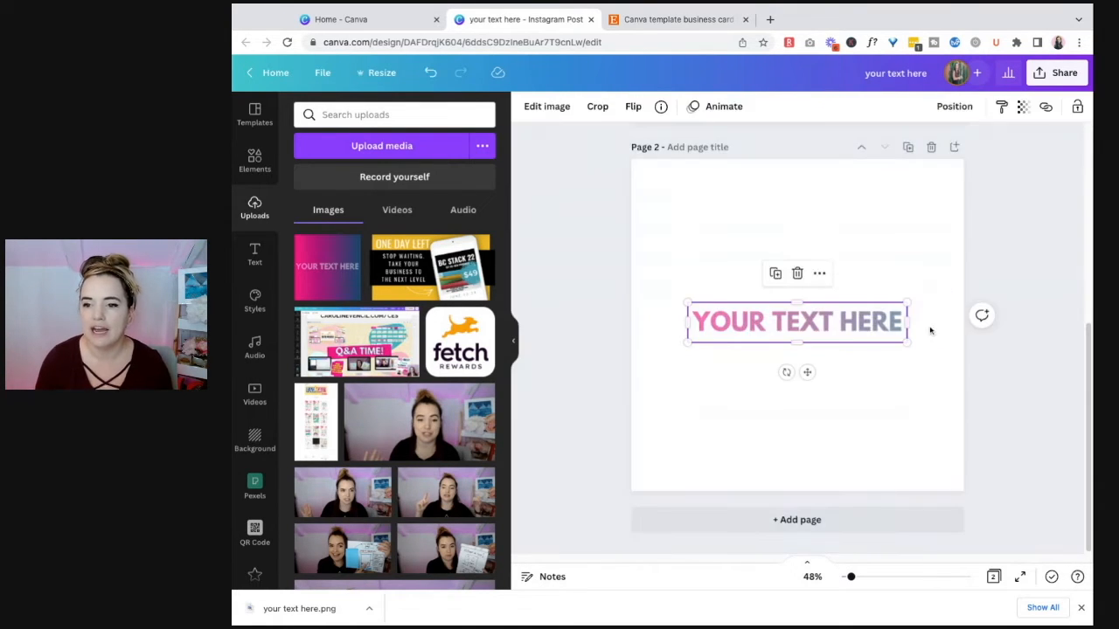
pyautogui.moveTo(907, 342); pyautogui.dragTo(964, 358)
pyautogui.moveTo(688, 303); pyautogui.dragTo(639, 294)
# Step: Adjust the gradient text image to saturation 23, contrast 34 and brightness -13
pyautogui.click(547, 107)
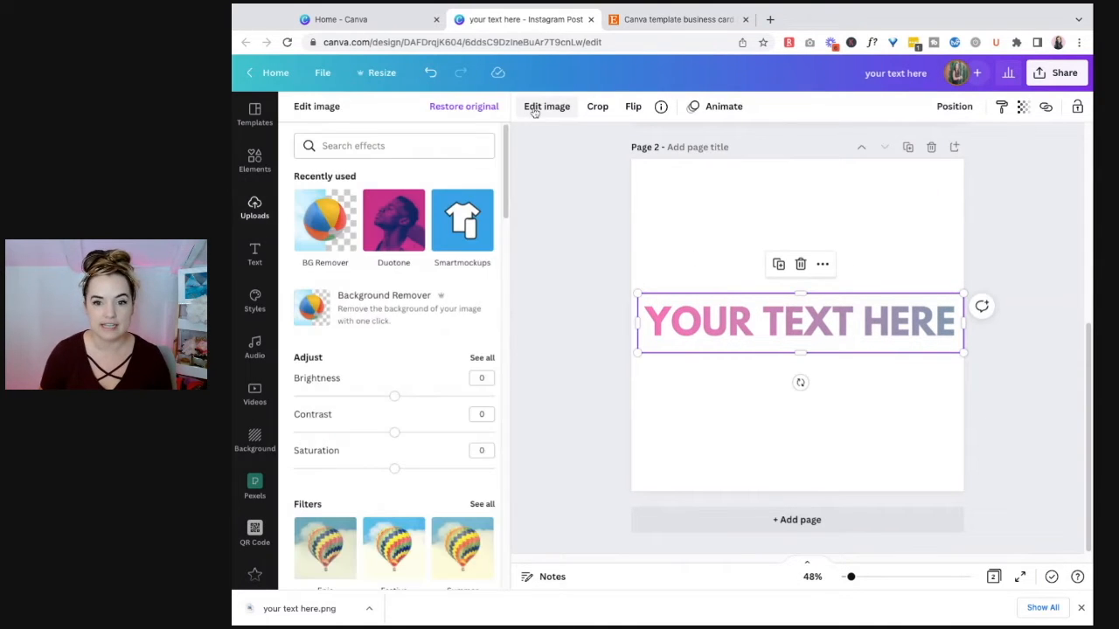
pyautogui.click(481, 357)
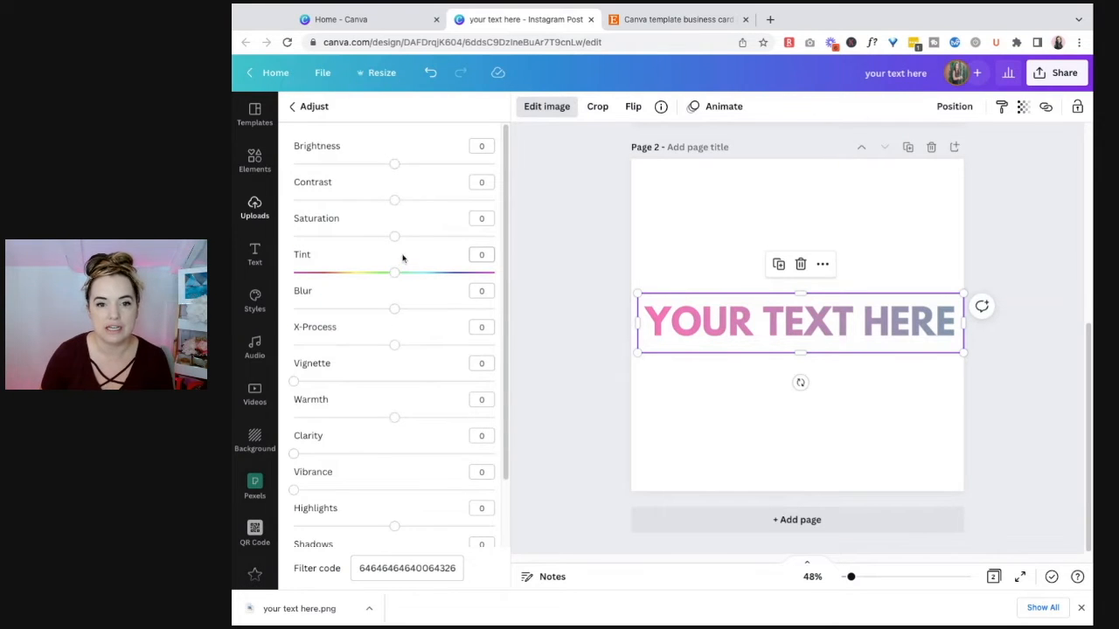
pyautogui.moveTo(394, 236); pyautogui.dragTo(416, 236)
pyautogui.moveTo(394, 200); pyautogui.dragTo(428, 200)
pyautogui.click(394, 164)
pyautogui.moveTo(394, 166); pyautogui.dragTo(381, 163)
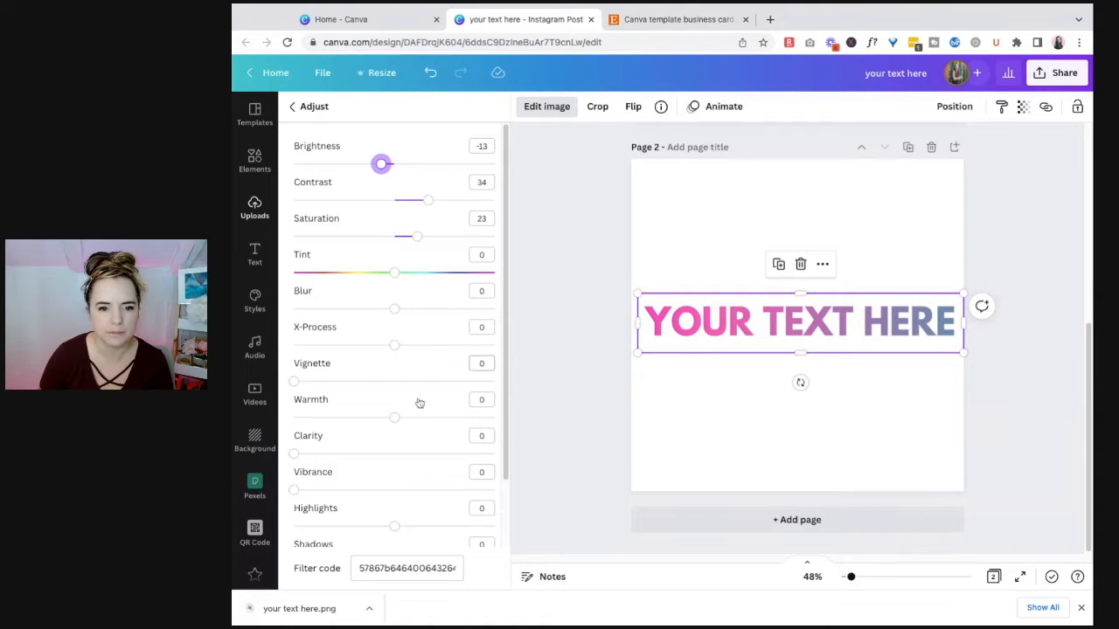
# Step: Raise the vibrance of the gradient text image slightly
pyautogui.moveTo(295, 491); pyautogui.dragTo(340, 490)
pyautogui.click(697, 413)
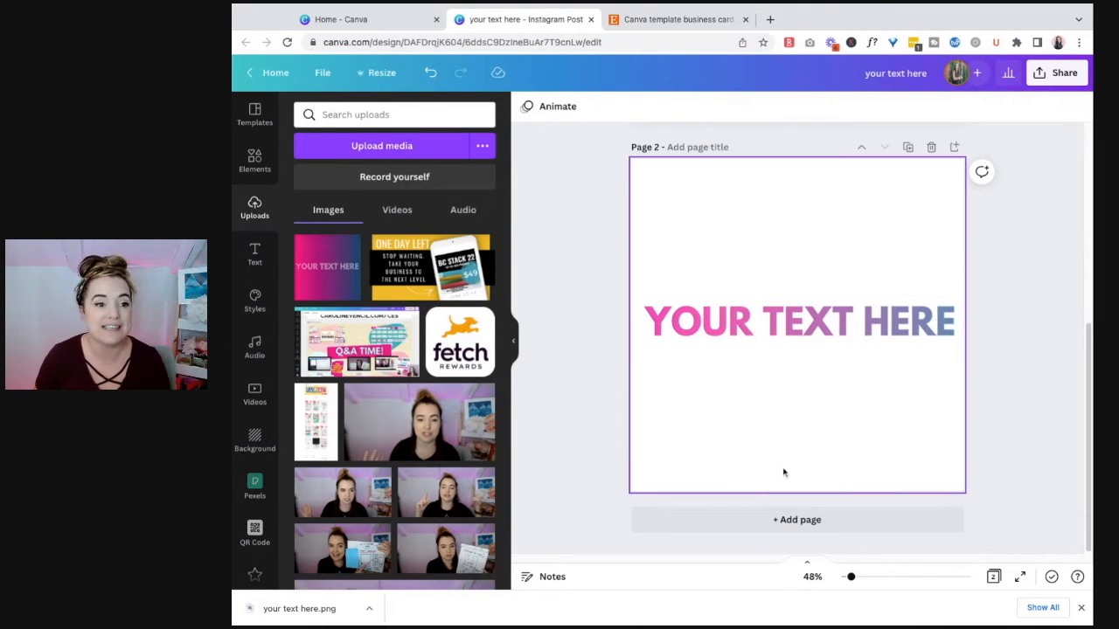
# Step: Duplicate page 1 and set the font of the copy's text to Wonderful Branding
pyautogui.scroll(3, 796, 295)
pyautogui.scroll(3, 880, 347)
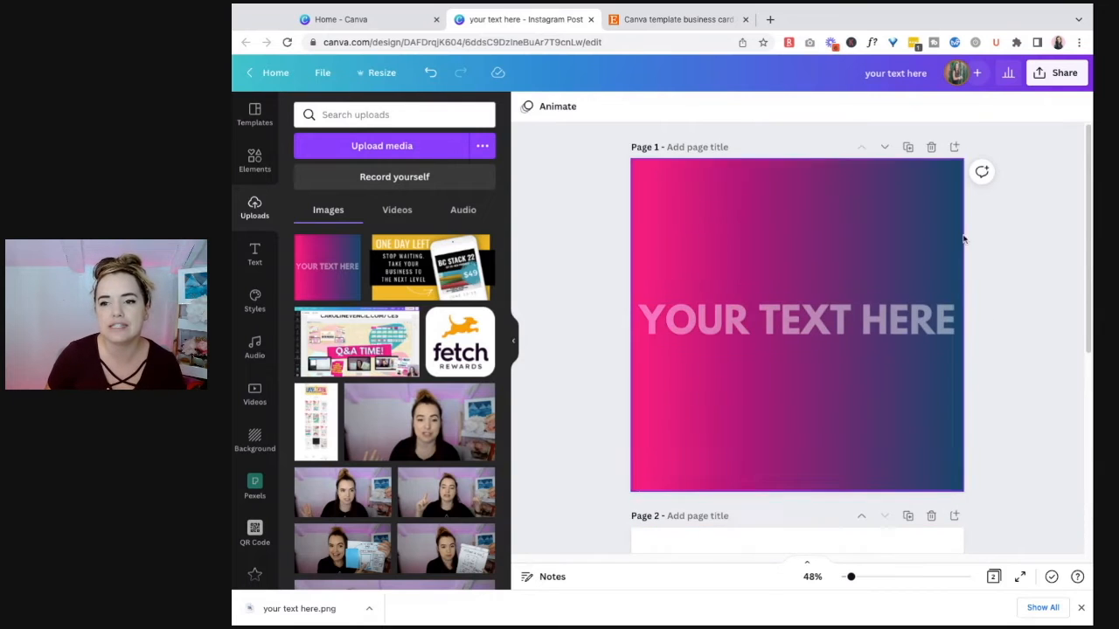
pyautogui.click(908, 146)
pyautogui.click(846, 356)
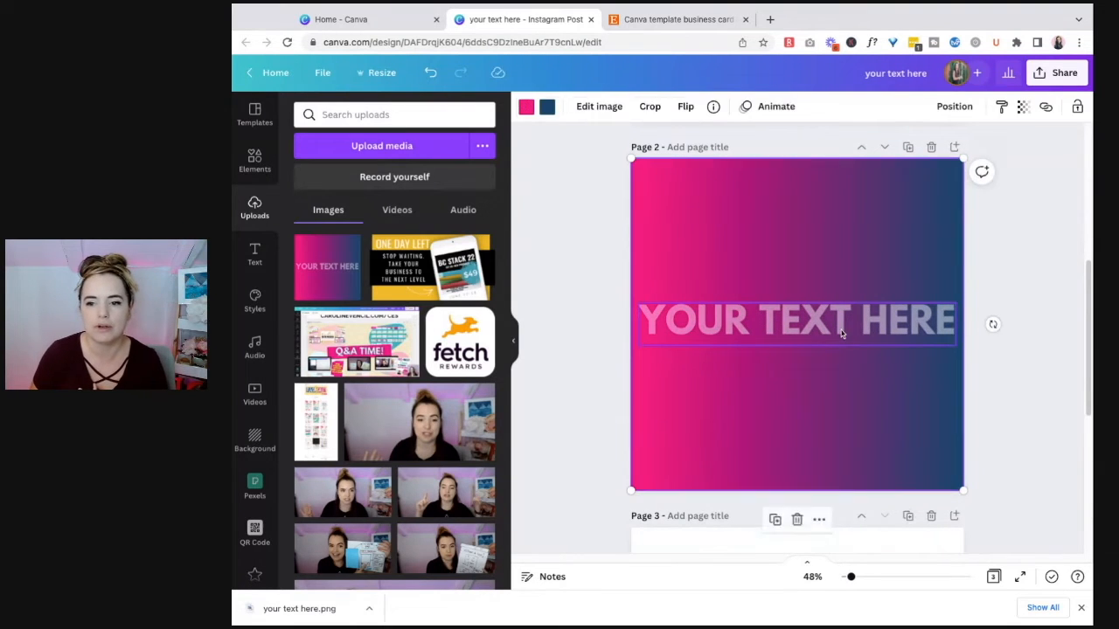
pyautogui.click(832, 320)
pyautogui.click(593, 106)
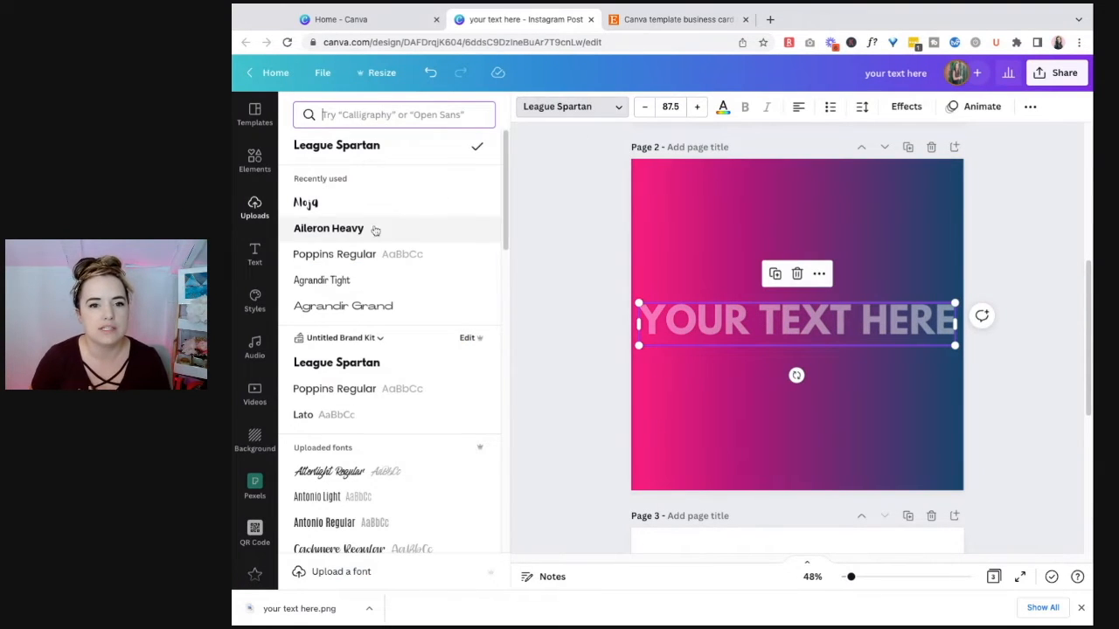
pyautogui.write('wonderful')
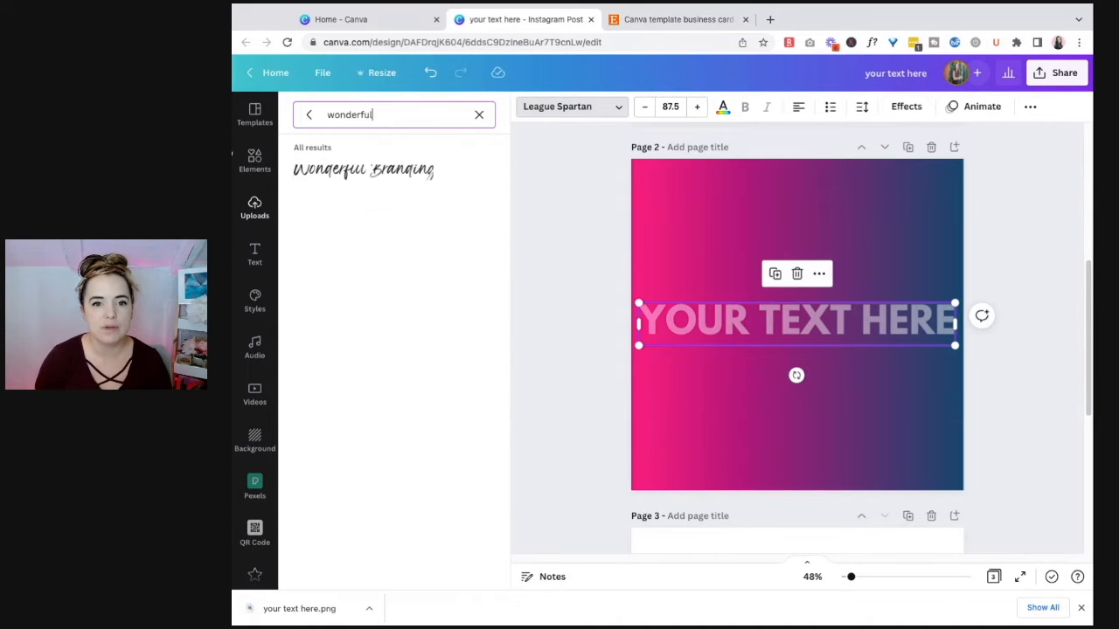
pyautogui.click(321, 179)
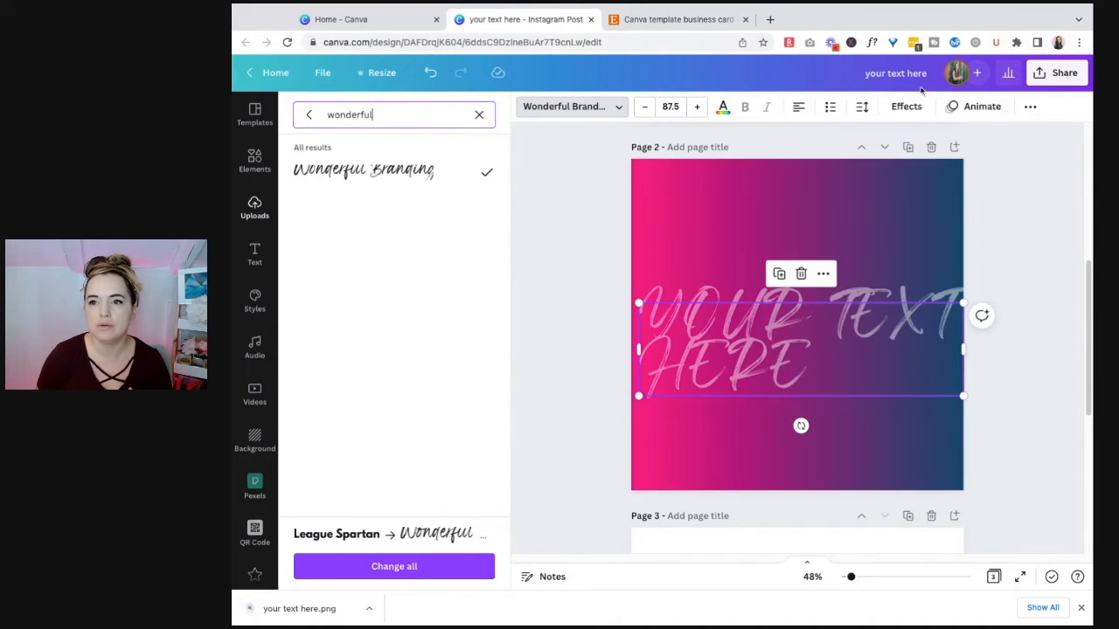
# Step: Switch the script text on page 2 from uppercase to lowercase and set its font size to 82.5
pyautogui.click(1029, 107)
pyautogui.click(855, 139)
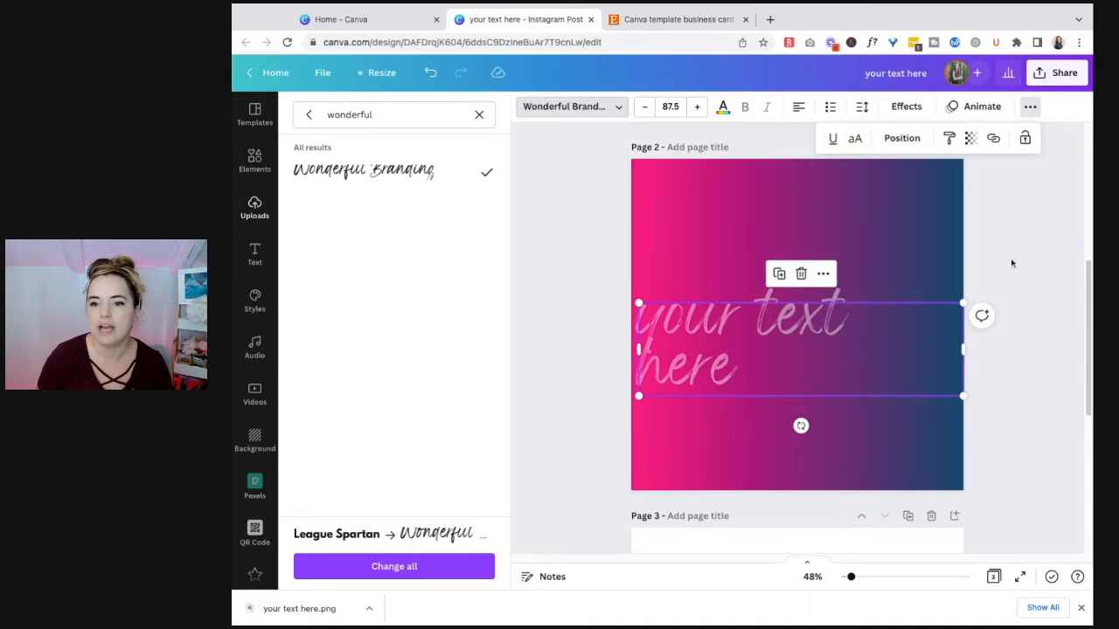
pyautogui.click(644, 107)
pyautogui.click(644, 107)
pyautogui.click(644, 107)
pyautogui.click(644, 107)
pyautogui.click(644, 106)
pyautogui.click(900, 337)
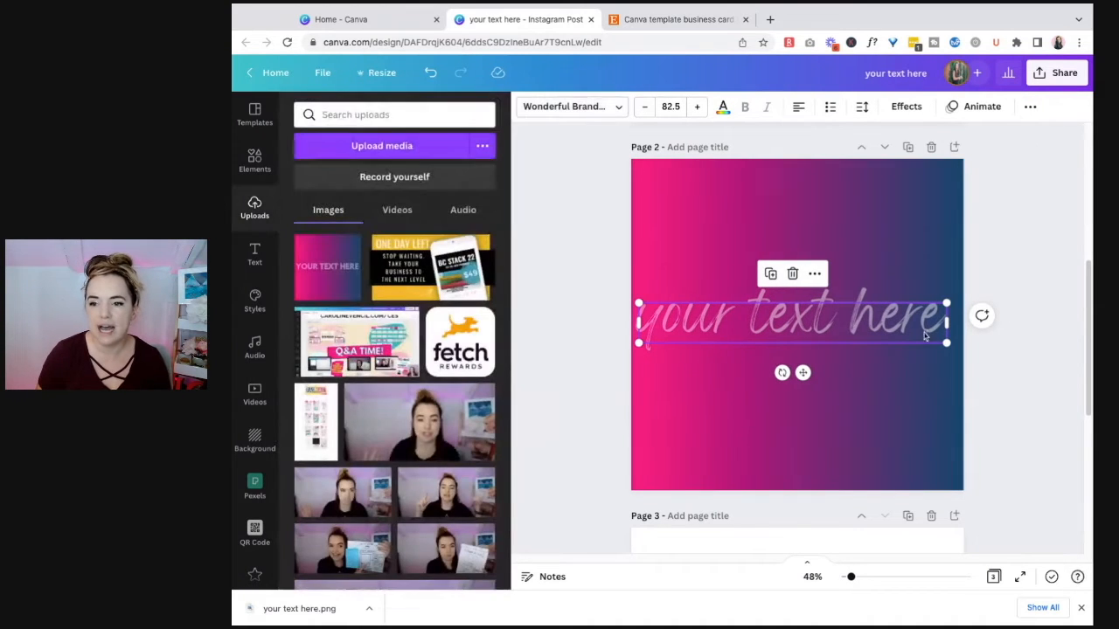
# Step: Move the script text slightly so it sits horizontally centred on the page 2 gradient
pyautogui.click(978, 373)
pyautogui.click(864, 335)
pyautogui.moveTo(864, 334); pyautogui.dragTo(864, 335)
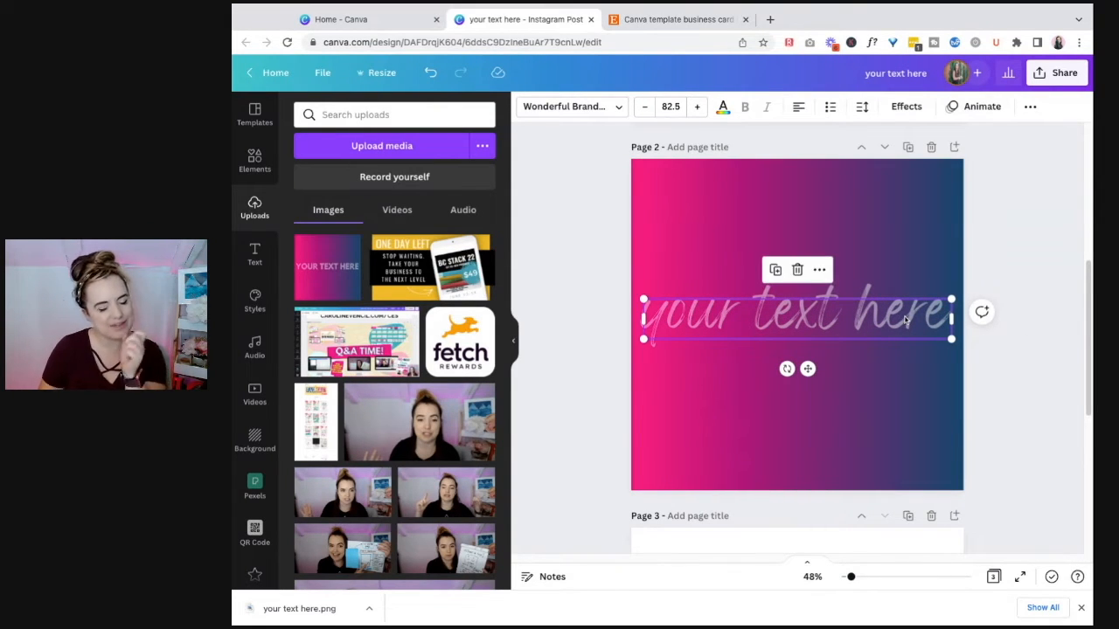
pyautogui.click(1041, 209)
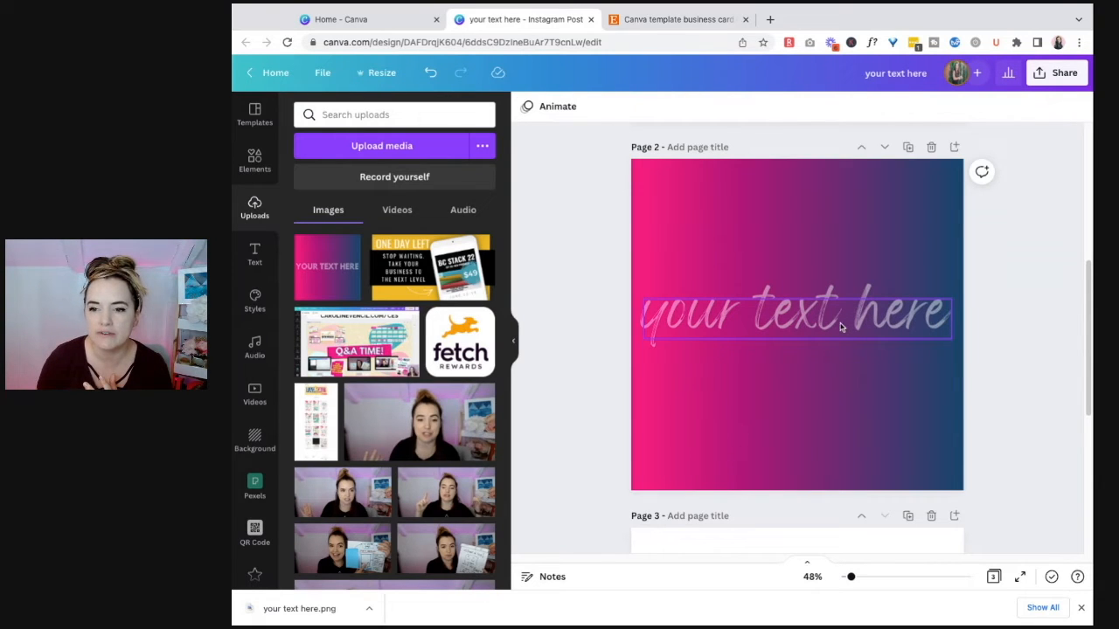
# Step: Download only page 2 with the script text as a PNG at size 1
pyautogui.click(901, 581)
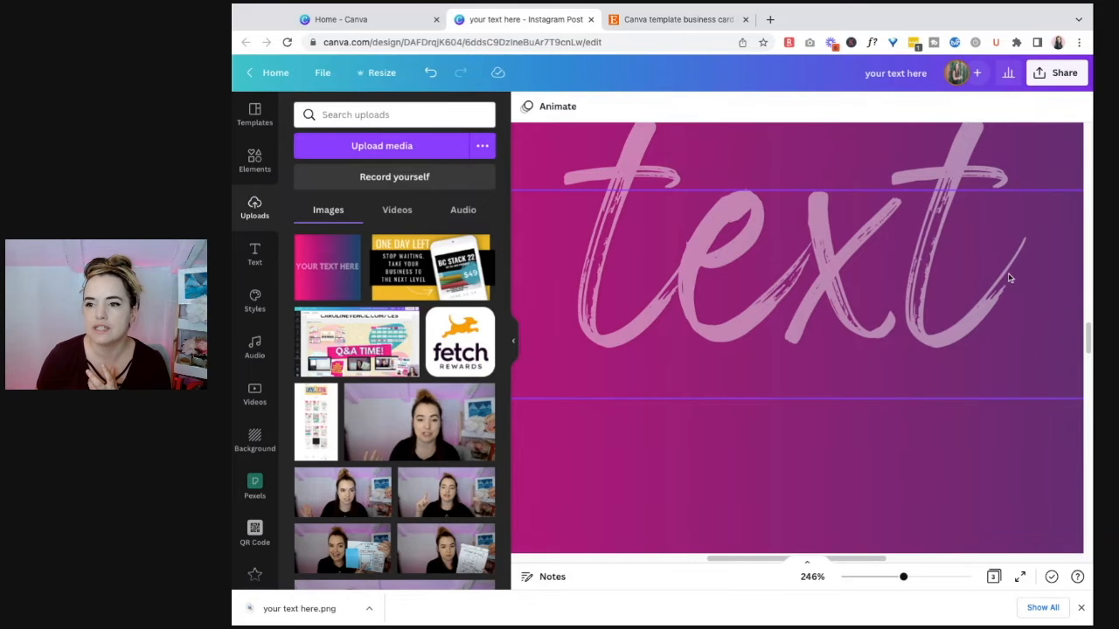
pyautogui.scroll(-10, 906, 582)
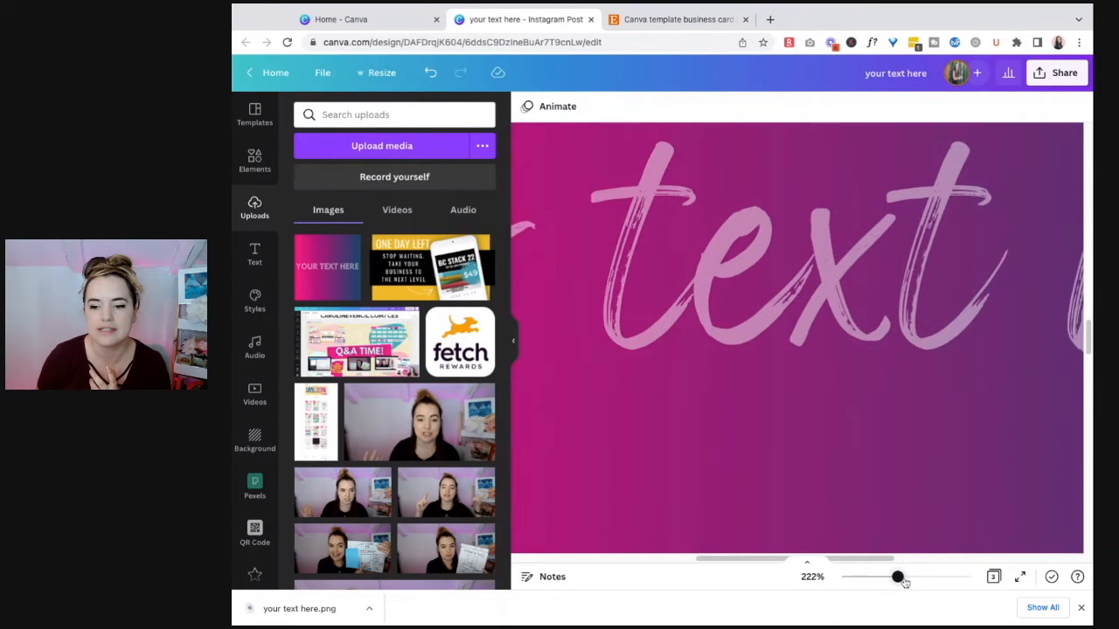
pyautogui.moveTo(905, 583); pyautogui.dragTo(854, 578)
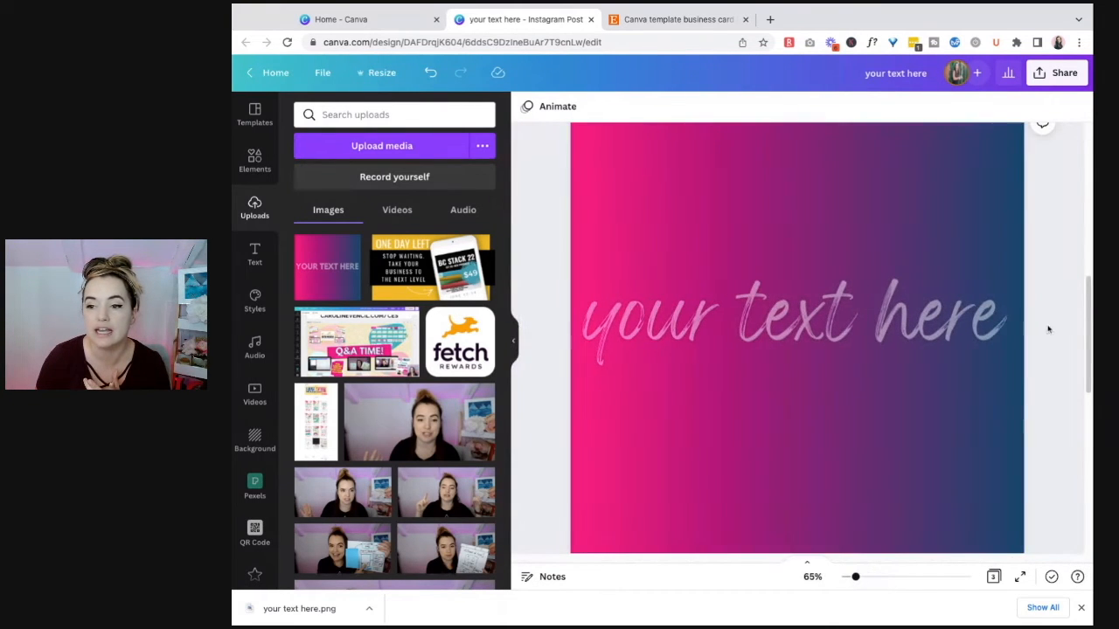
pyautogui.click(1058, 73)
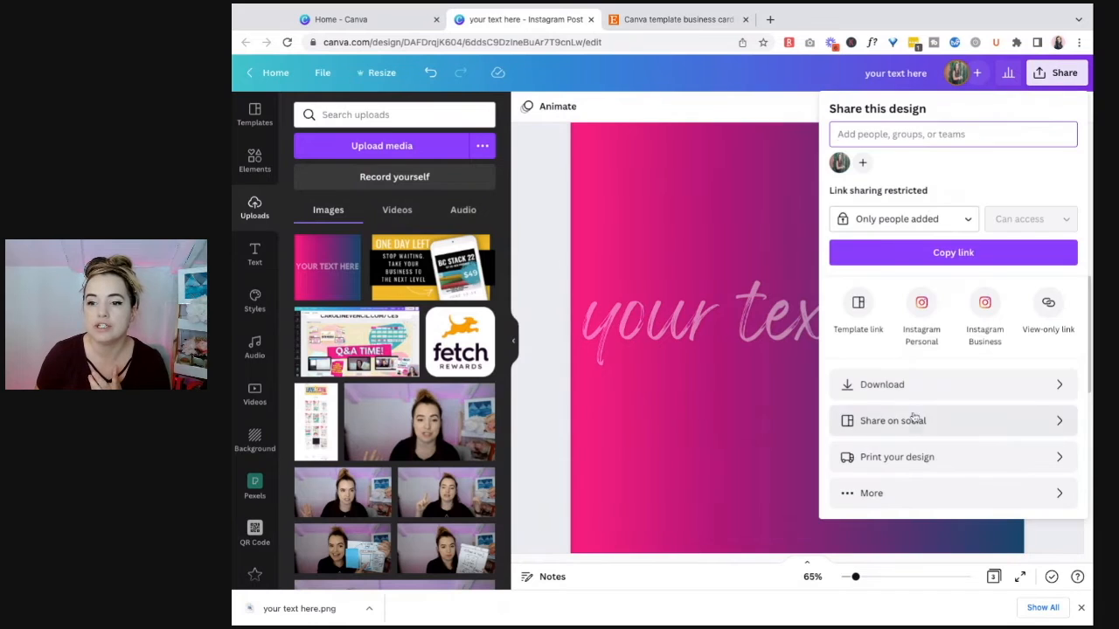
pyautogui.click(900, 389)
pyautogui.click(952, 316)
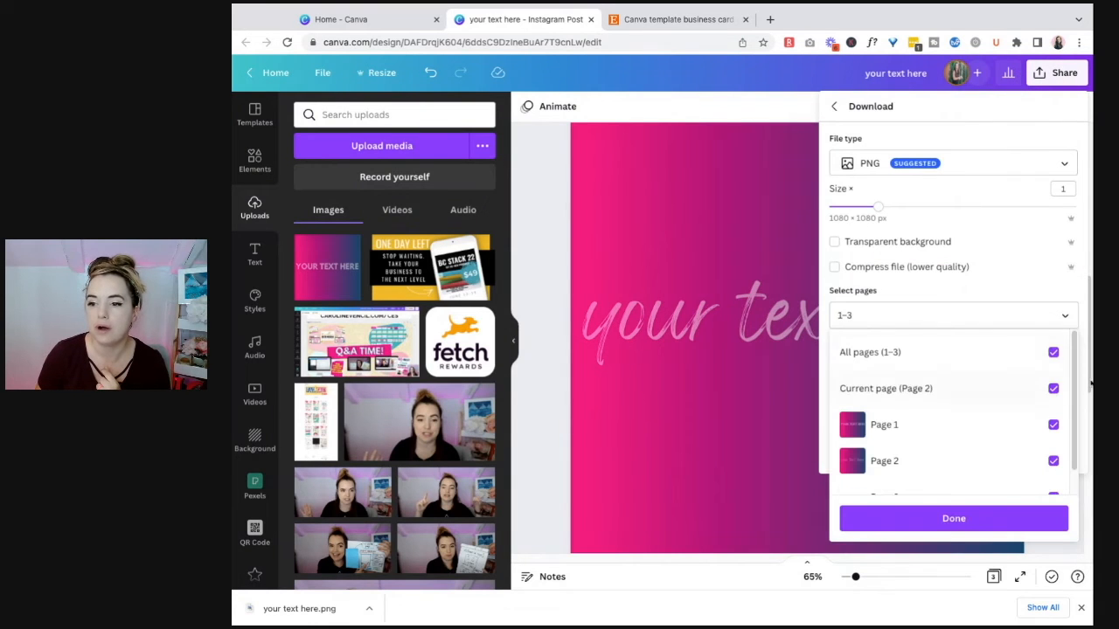
pyautogui.click(1053, 352)
pyautogui.click(1053, 461)
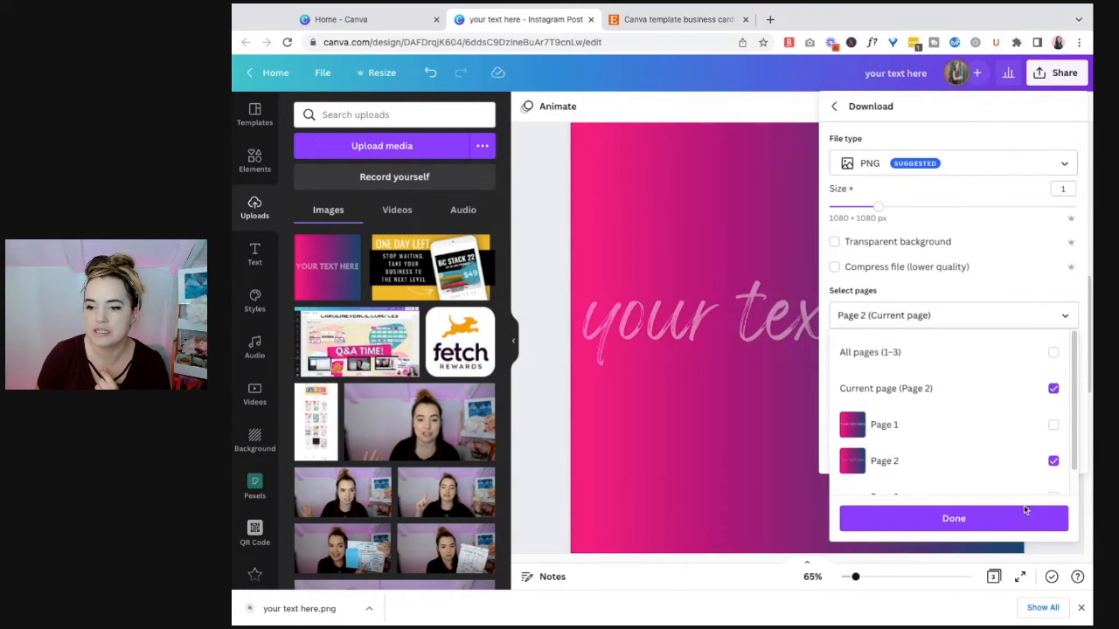
pyautogui.click(922, 525)
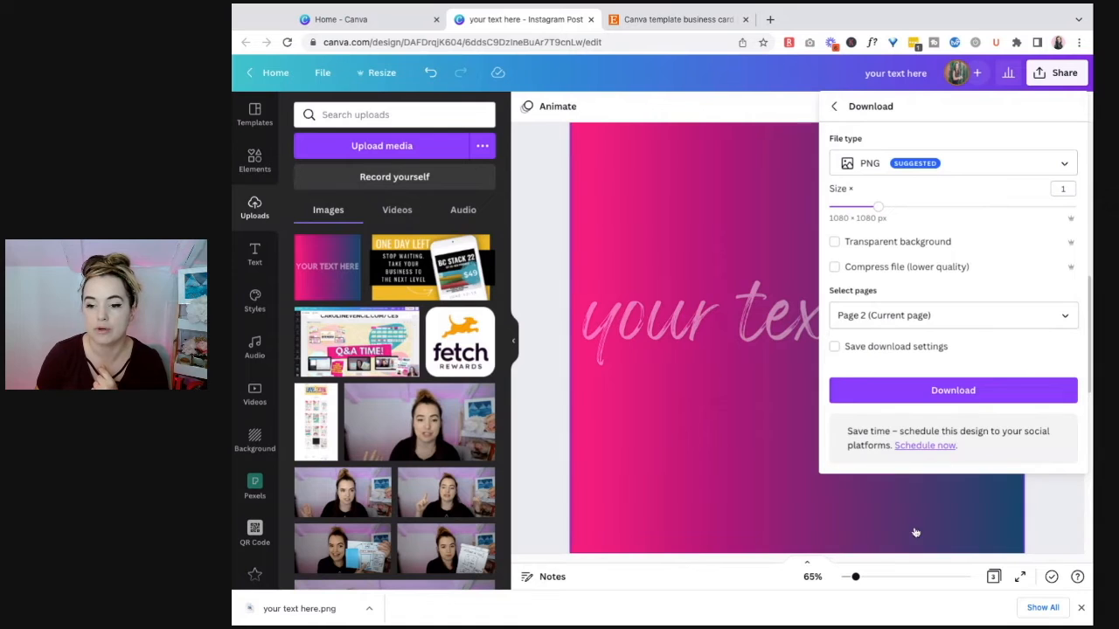
pyautogui.click(958, 391)
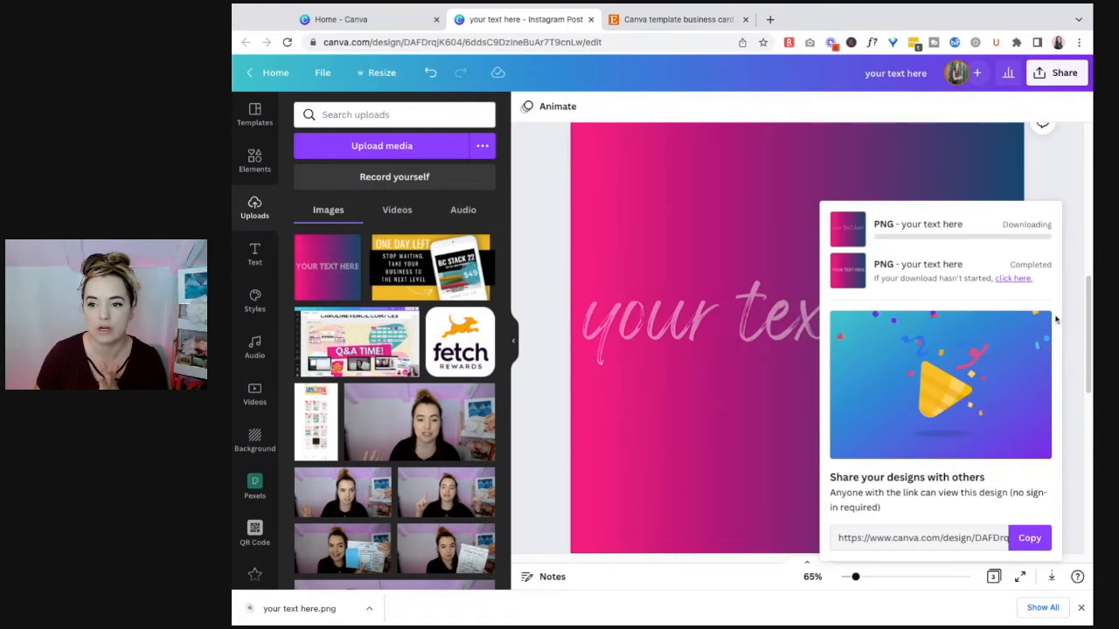
# Step: Add a page after the last one, upload your text here (1).png and place it on the new page
pyautogui.scroll(1, 1054, 387)
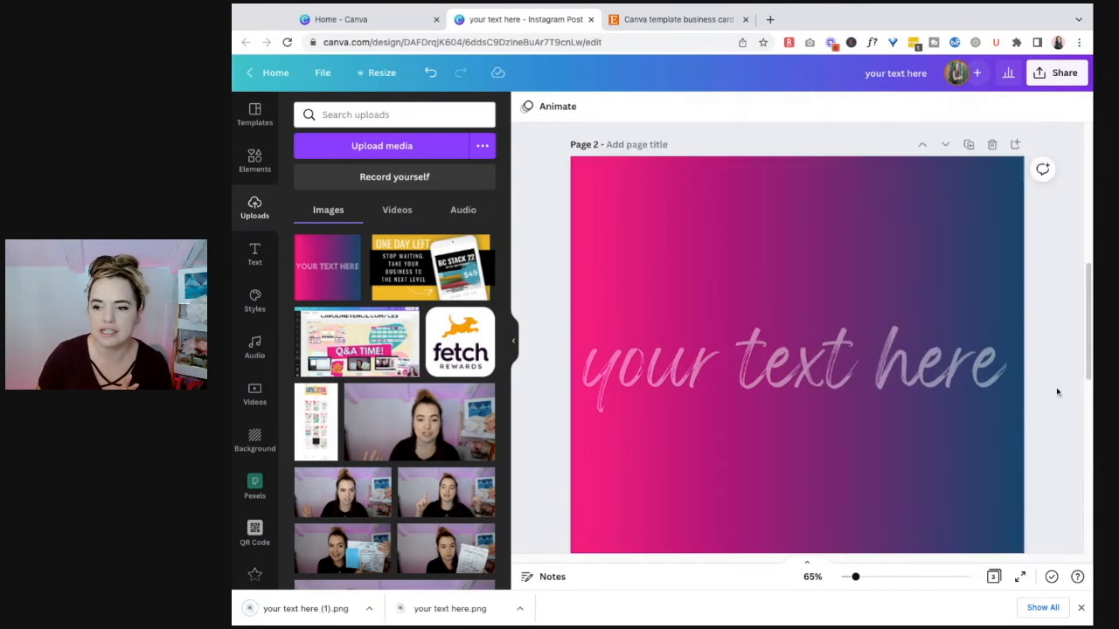
pyautogui.scroll(-3, 1081, 306)
pyautogui.scroll(-5, 1081, 306)
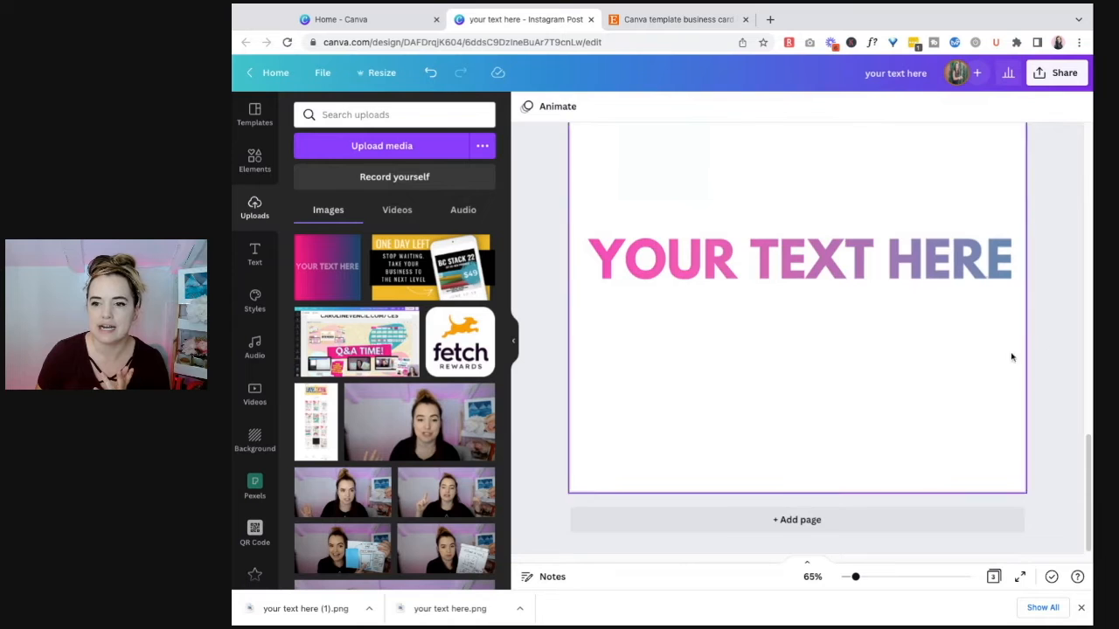
pyautogui.click(861, 516)
pyautogui.moveTo(305, 608); pyautogui.dragTo(354, 277)
pyautogui.click(354, 277)
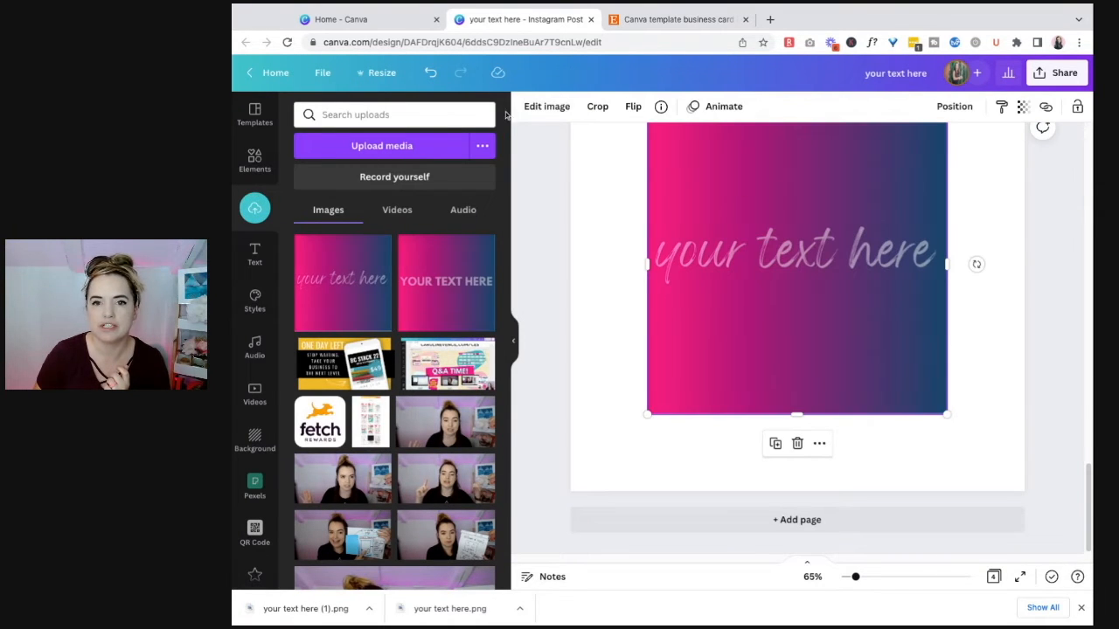
# Step: Remove the background of the script text image on page 4 with Background Remover and apply the result
pyautogui.click(546, 106)
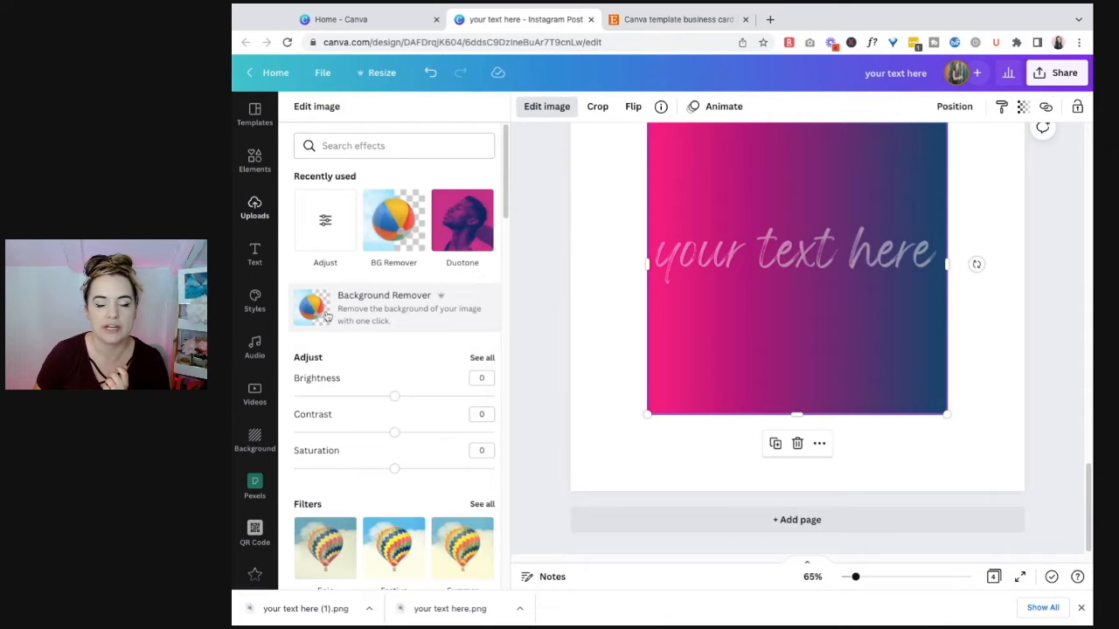
pyautogui.click(327, 307)
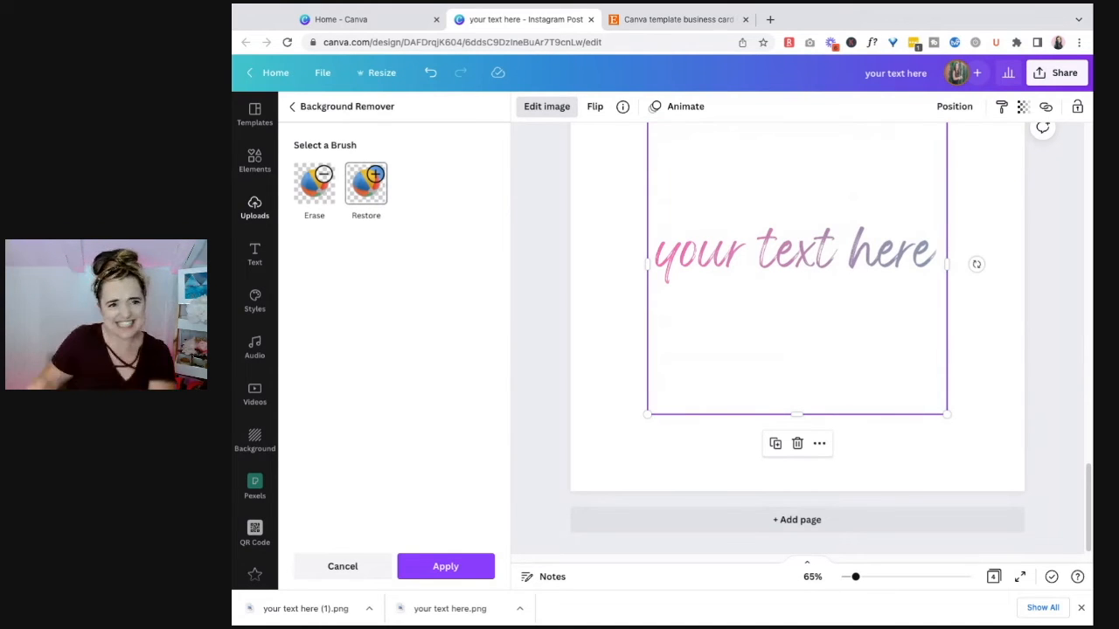
pyautogui.click(469, 572)
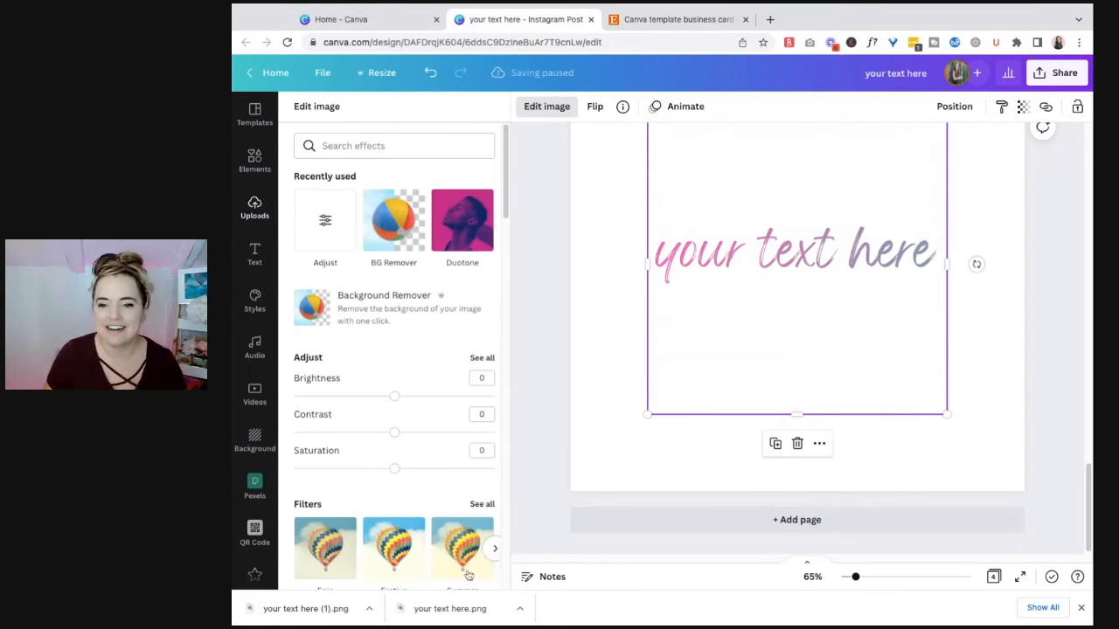
# Step: Crop the script text image on page 4 closely above and below the lettering
pyautogui.click(490, 359)
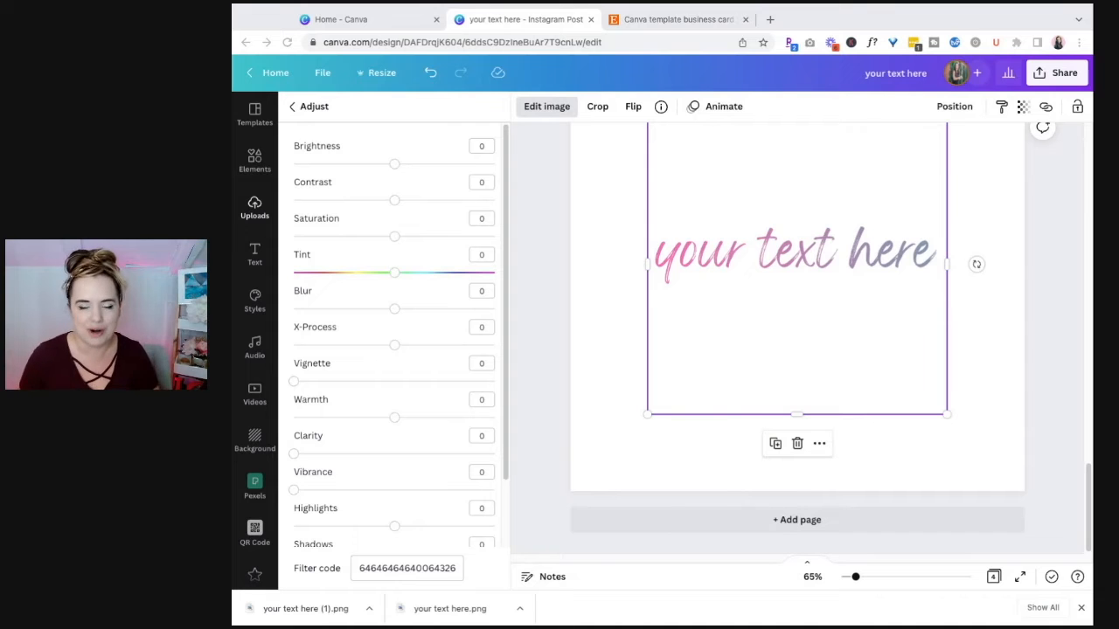
pyautogui.click(966, 448)
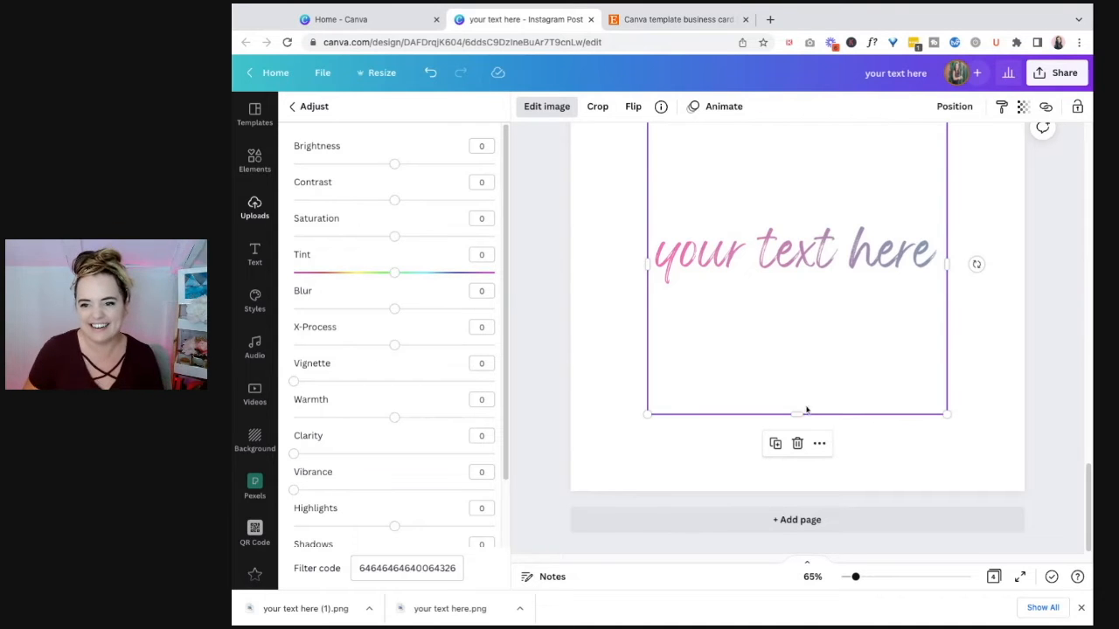
pyautogui.moveTo(800, 417); pyautogui.dragTo(796, 295)
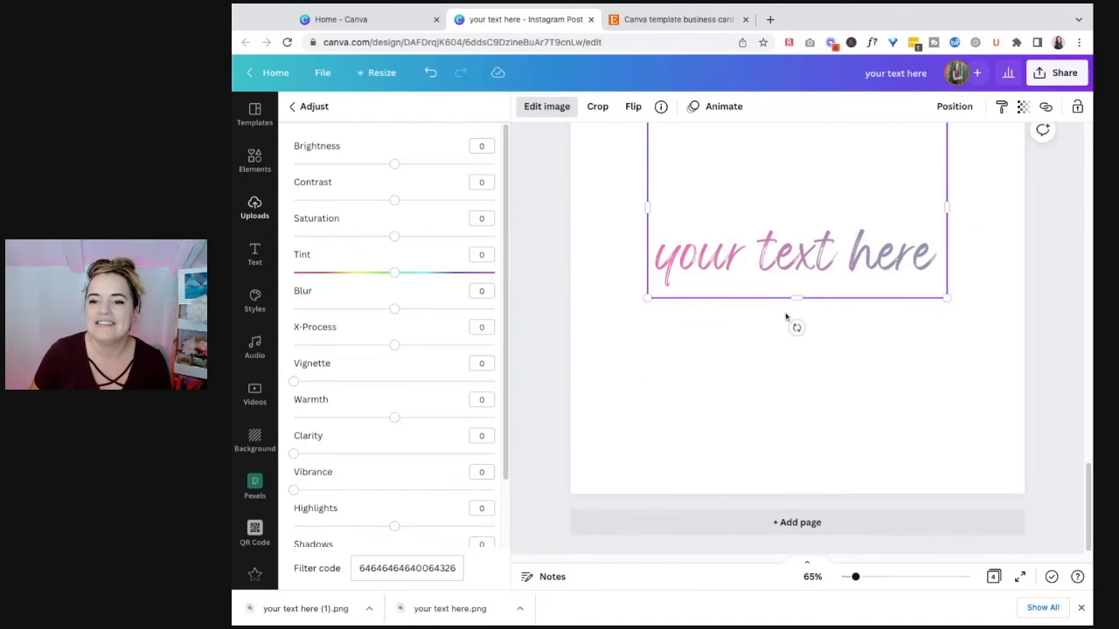
pyautogui.scroll(1, 785, 329)
pyautogui.scroll(3, 785, 331)
pyautogui.scroll(-1, 809, 430)
pyautogui.moveTo(797, 321); pyautogui.dragTo(801, 418)
pyautogui.click(800, 444)
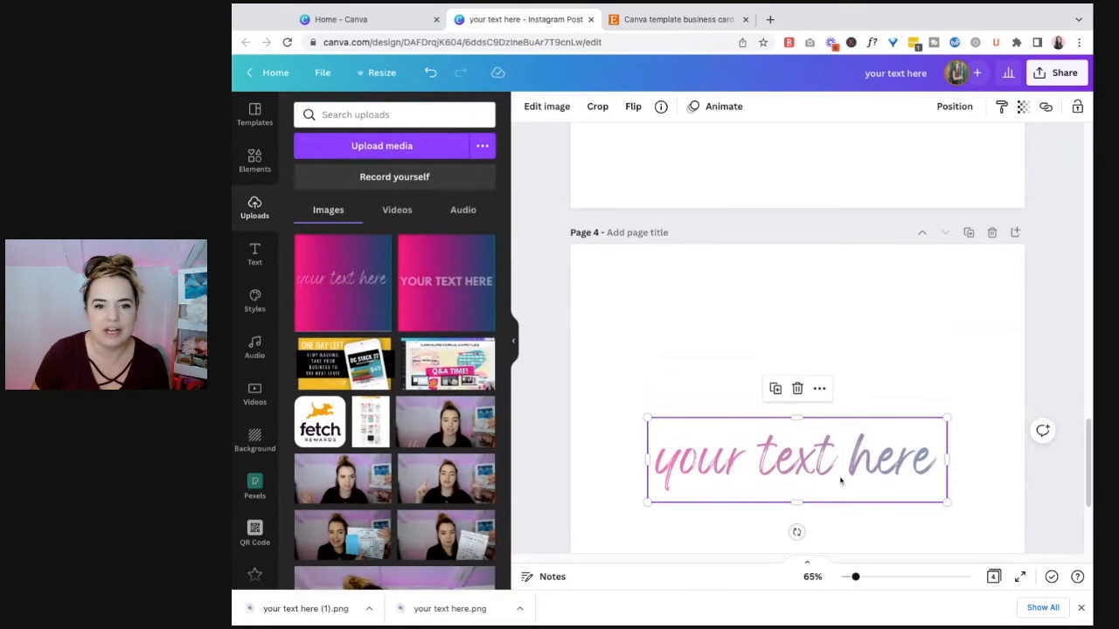
# Step: Adjust the script text image to contrast 37, saturation 39 and brightness -23, and move it higher on page 4
pyautogui.click(532, 111)
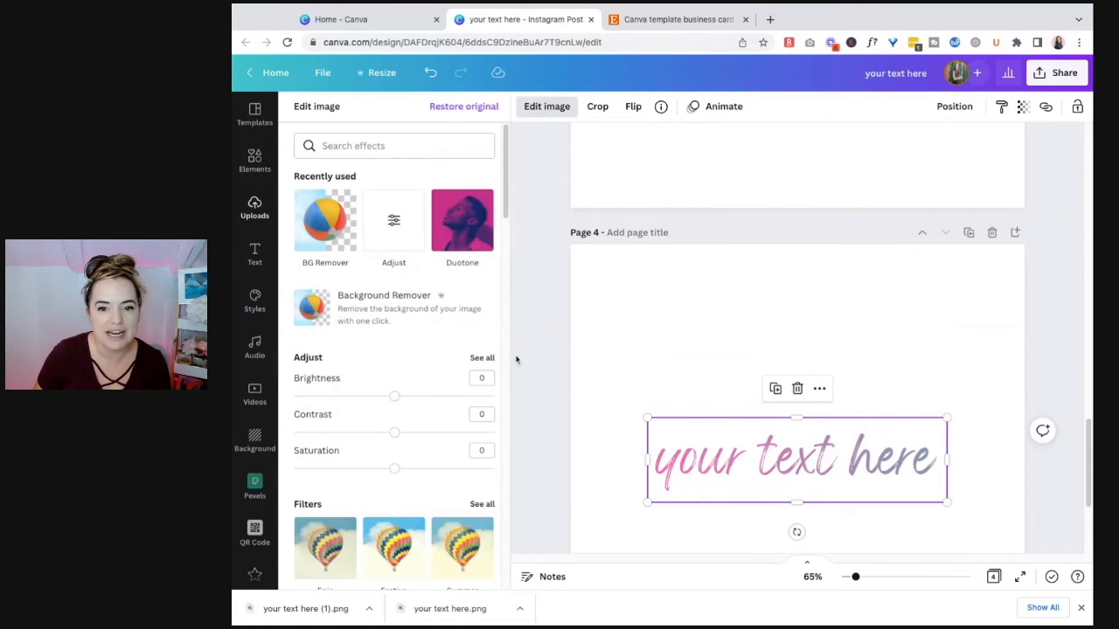
pyautogui.click(481, 357)
pyautogui.moveTo(394, 202); pyautogui.dragTo(431, 200)
pyautogui.moveTo(397, 239); pyautogui.dragTo(433, 237)
pyautogui.moveTo(396, 166); pyautogui.dragTo(370, 165)
pyautogui.moveTo(905, 483); pyautogui.dragTo(893, 394)
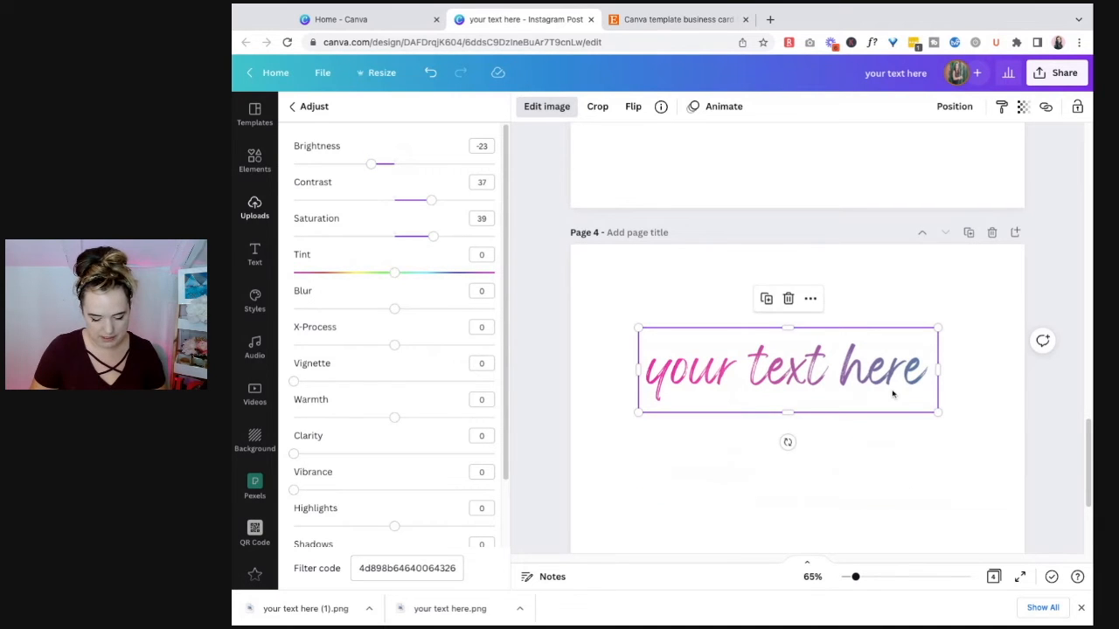
# Step: Copy the adjusted script text image onto page 2 and place it below the semi-transparent text
pyautogui.press('super+v')
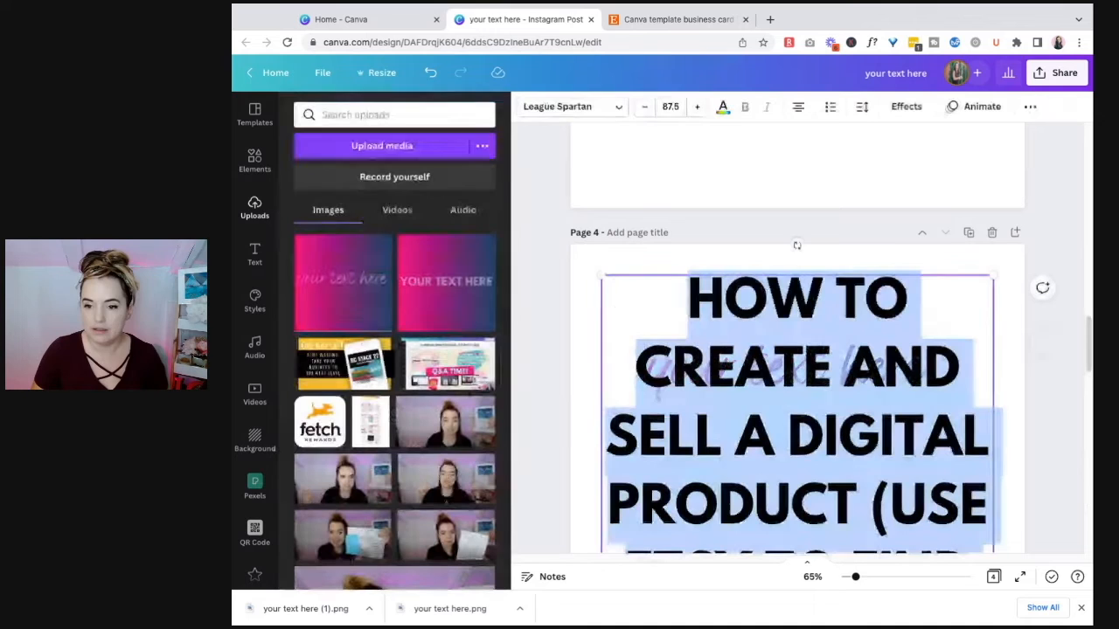
pyautogui.press('super+z')
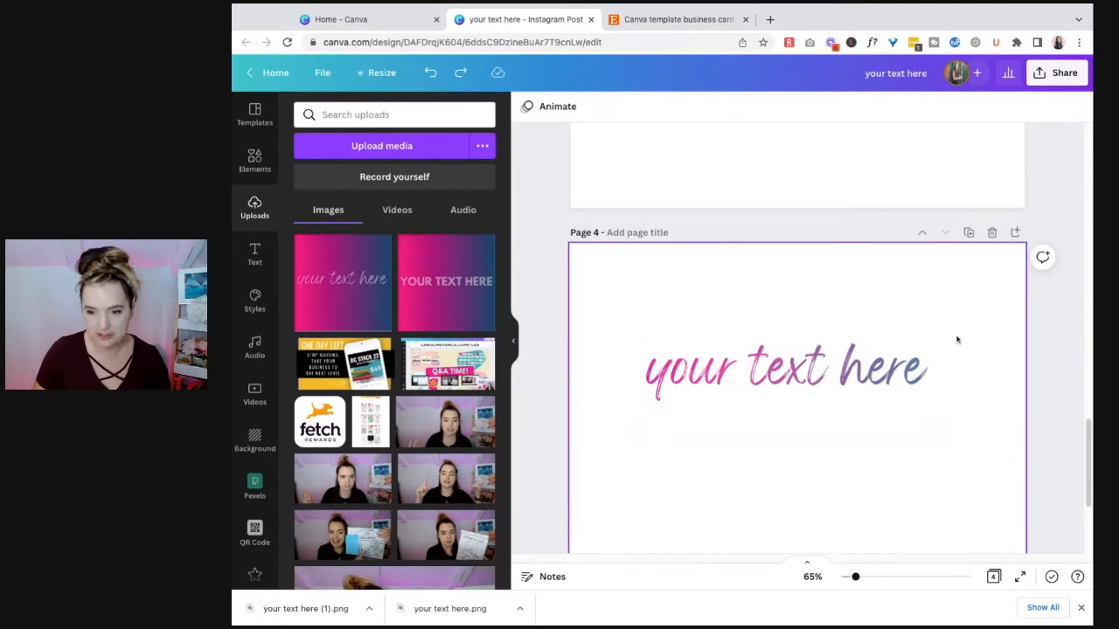
pyautogui.scroll(-5, 957, 341)
pyautogui.click(802, 178)
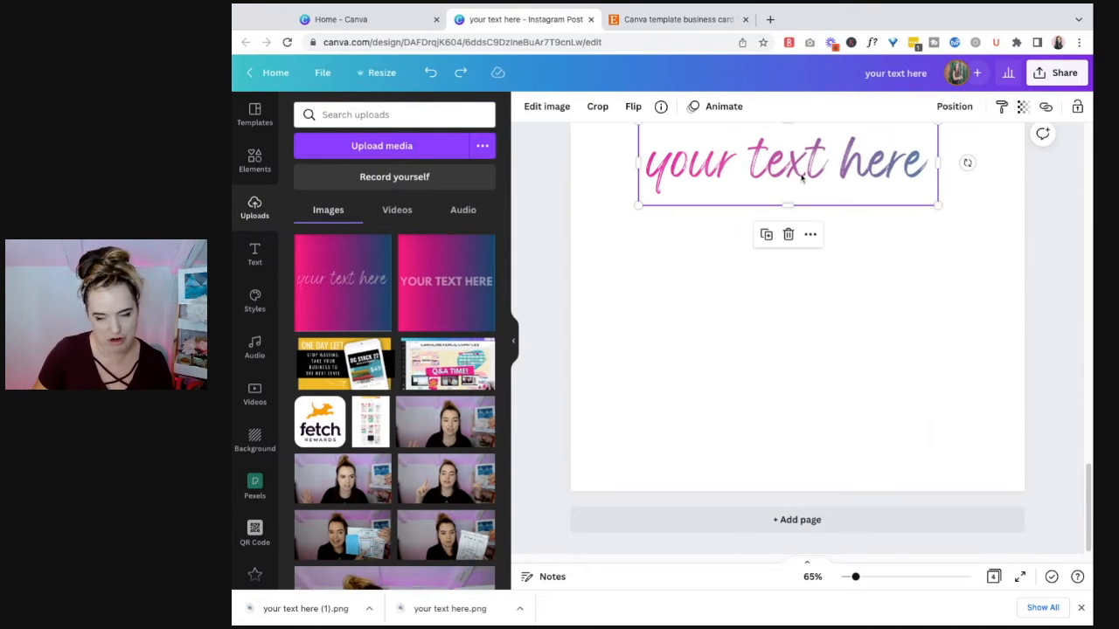
pyautogui.scroll(10, 802, 177)
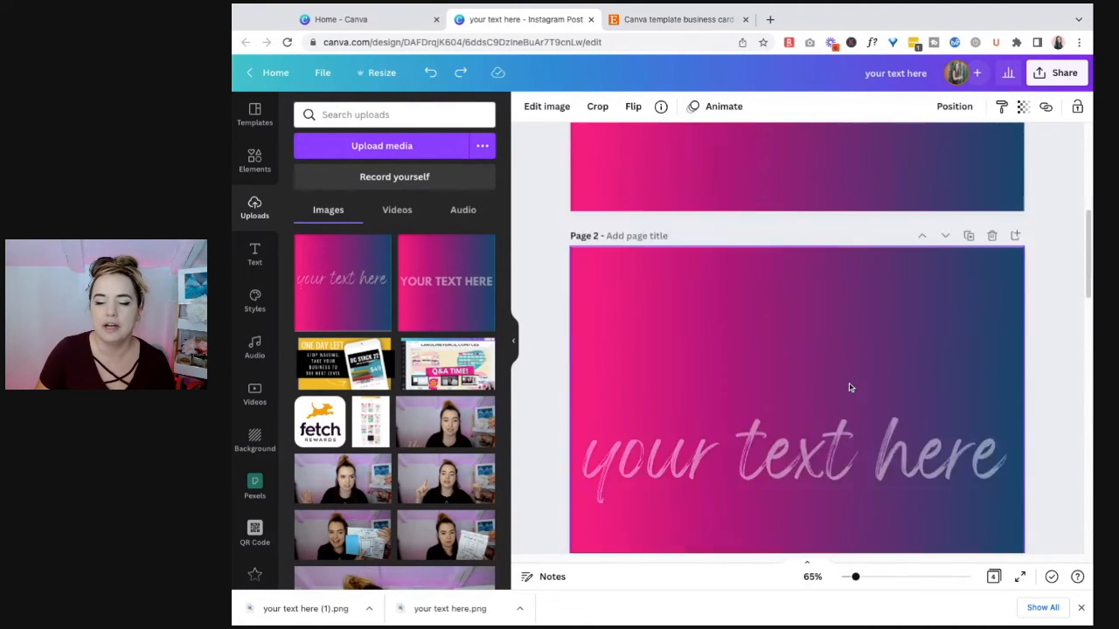
pyautogui.scroll(-2, 850, 387)
pyautogui.click(783, 405)
pyautogui.press('super+v')
pyautogui.moveTo(791, 215); pyautogui.dragTo(732, 380)
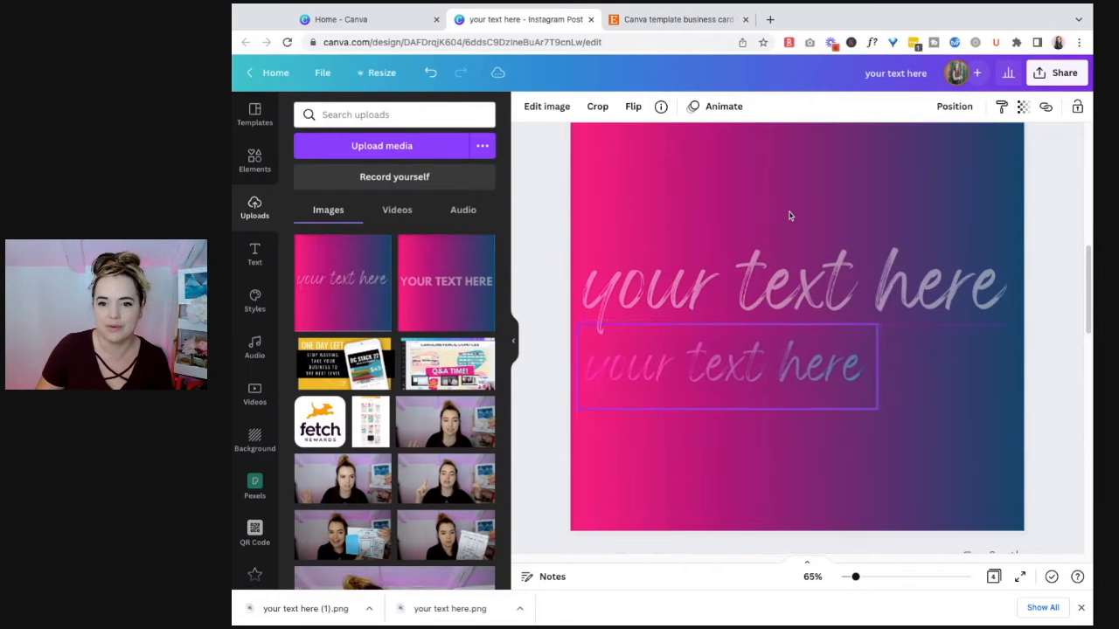
# Step: Enlarge the copied script text image on page 2 to almost full page width and move it over the semi-transparent text
pyautogui.moveTo(874, 408); pyautogui.dragTo(1024, 451)
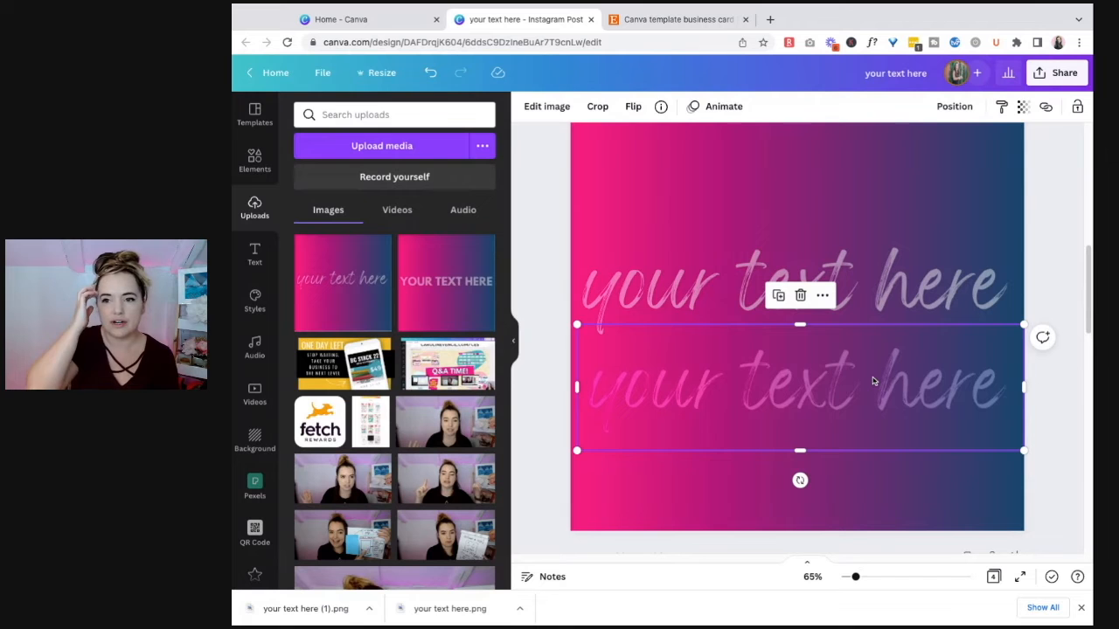
pyautogui.moveTo(800, 387); pyautogui.dragTo(792, 309)
# Step: Enlarge the gradient script text image on page 4 to almost the full page width
pyautogui.scroll(-8, 947, 295)
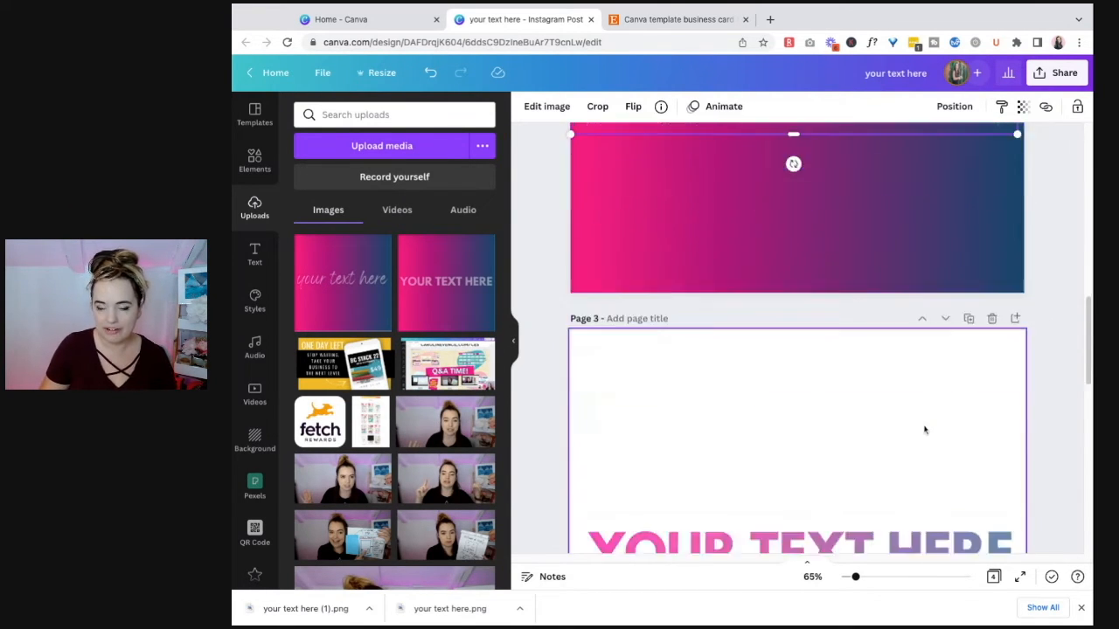
pyautogui.click(750, 222)
pyautogui.moveTo(939, 254); pyautogui.dragTo(1014, 276)
pyautogui.moveTo(639, 169); pyautogui.dragTo(575, 153)
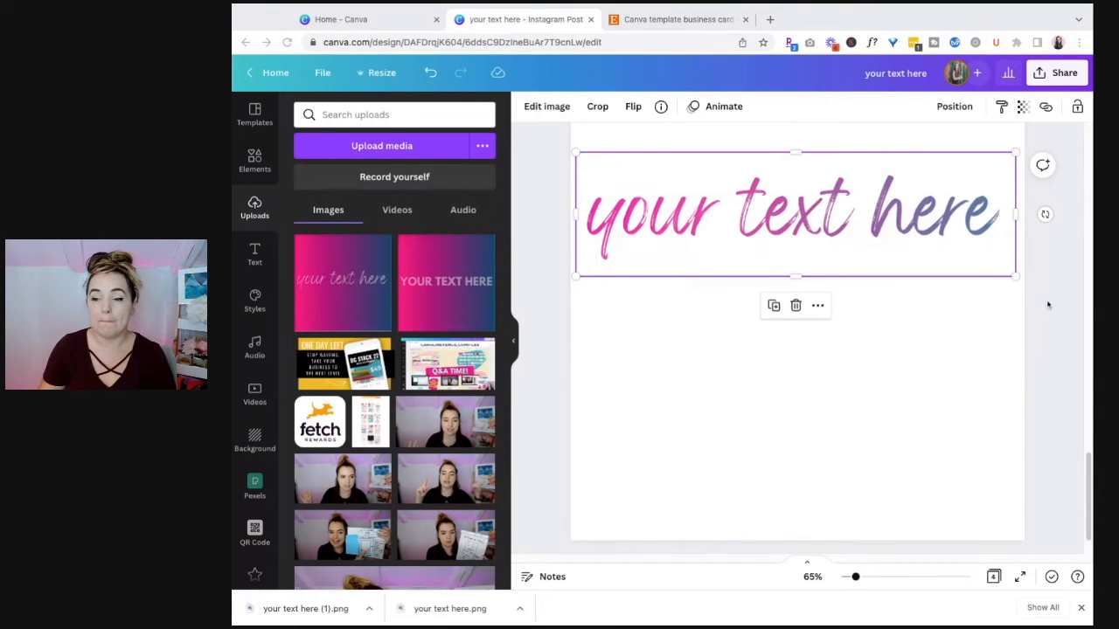
pyautogui.scroll(-1, 1012, 365)
pyautogui.click(1013, 365)
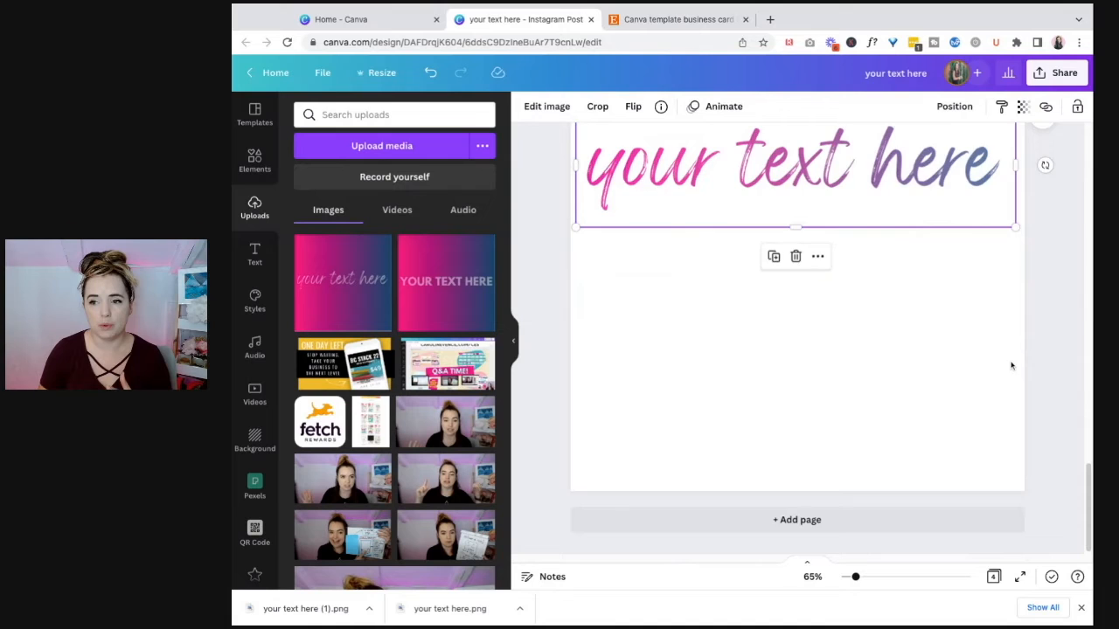
# Step: Delete the copied script text image from page 2
pyautogui.scroll(14, 1012, 368)
pyautogui.click(923, 519)
pyautogui.press('Delete')
# Step: Duplicate page 1 and delete the gradient background from the duplicate, page 2
pyautogui.scroll(-3, 909, 446)
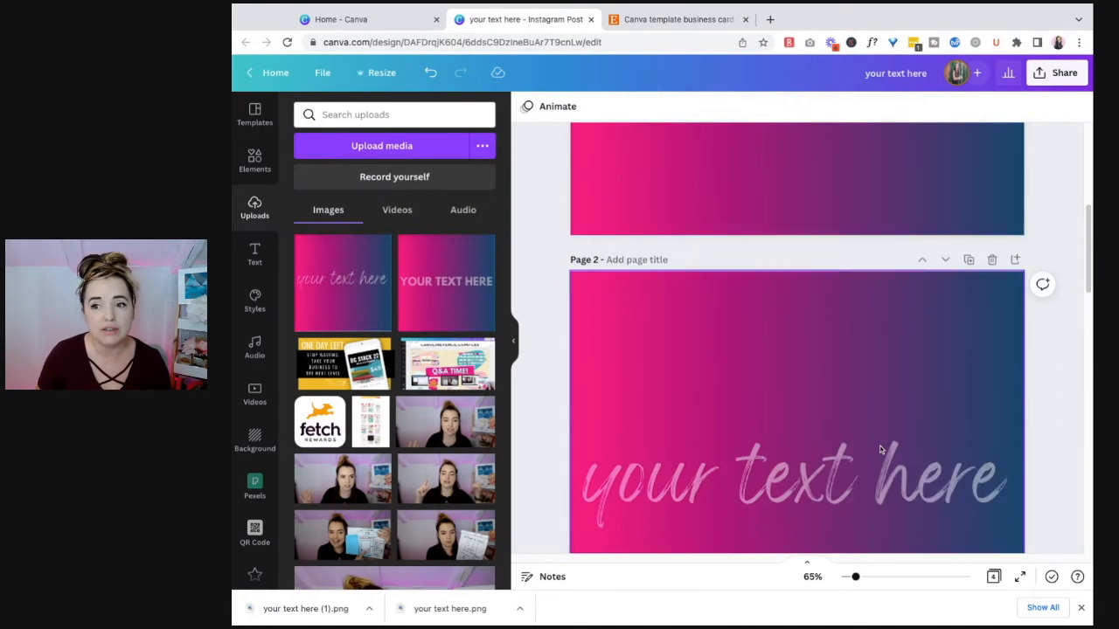
pyautogui.scroll(5, 936, 432)
pyautogui.scroll(1, 934, 432)
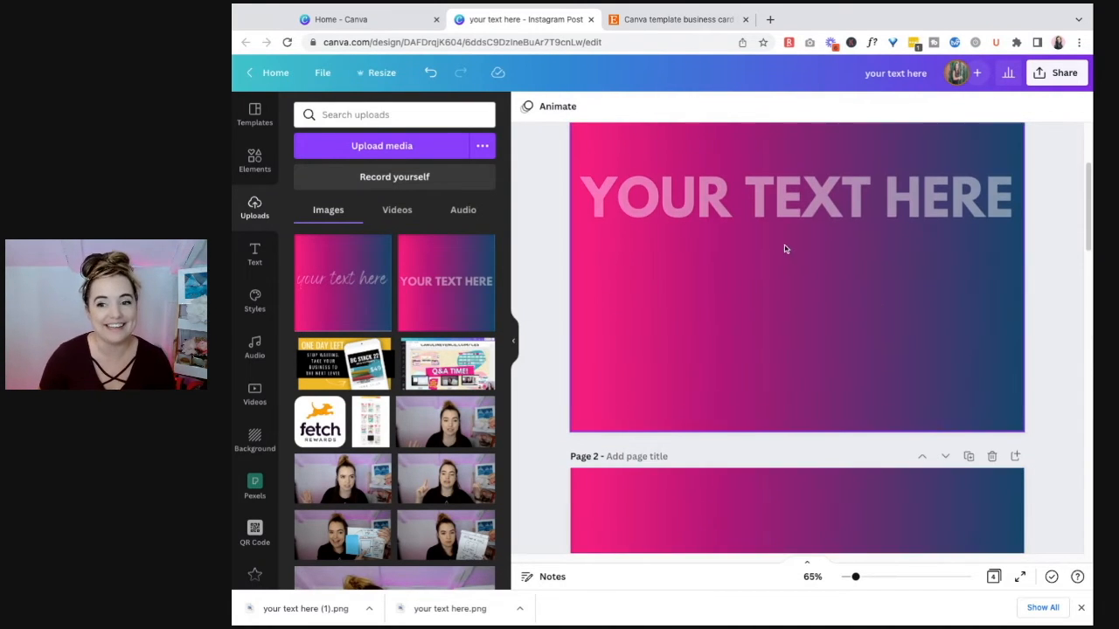
pyautogui.click(790, 193)
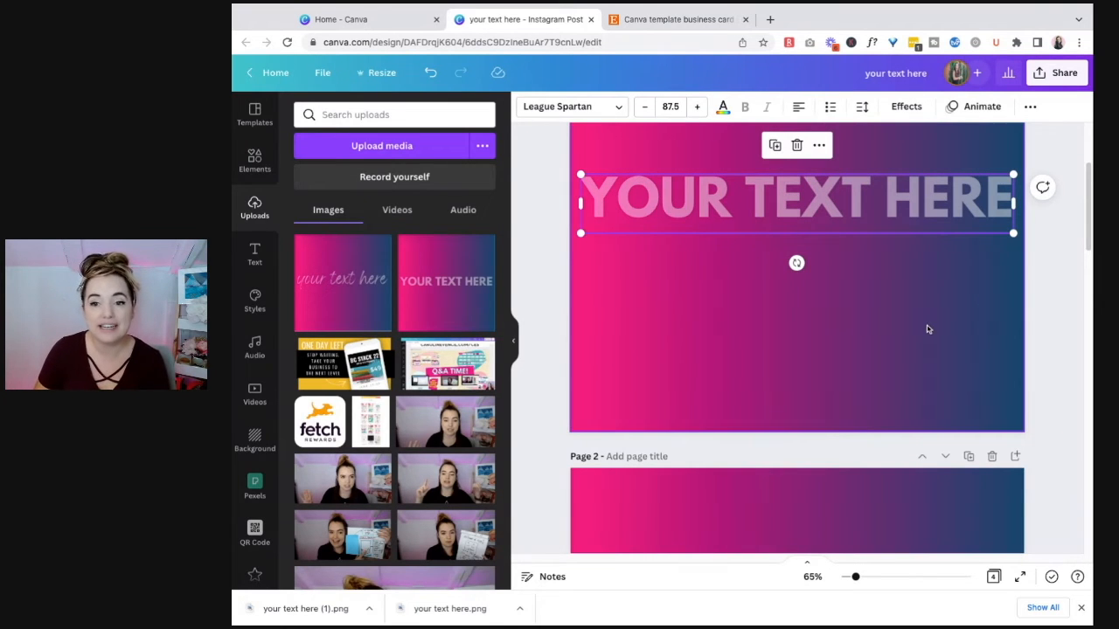
pyautogui.scroll(2, 892, 384)
pyautogui.click(971, 146)
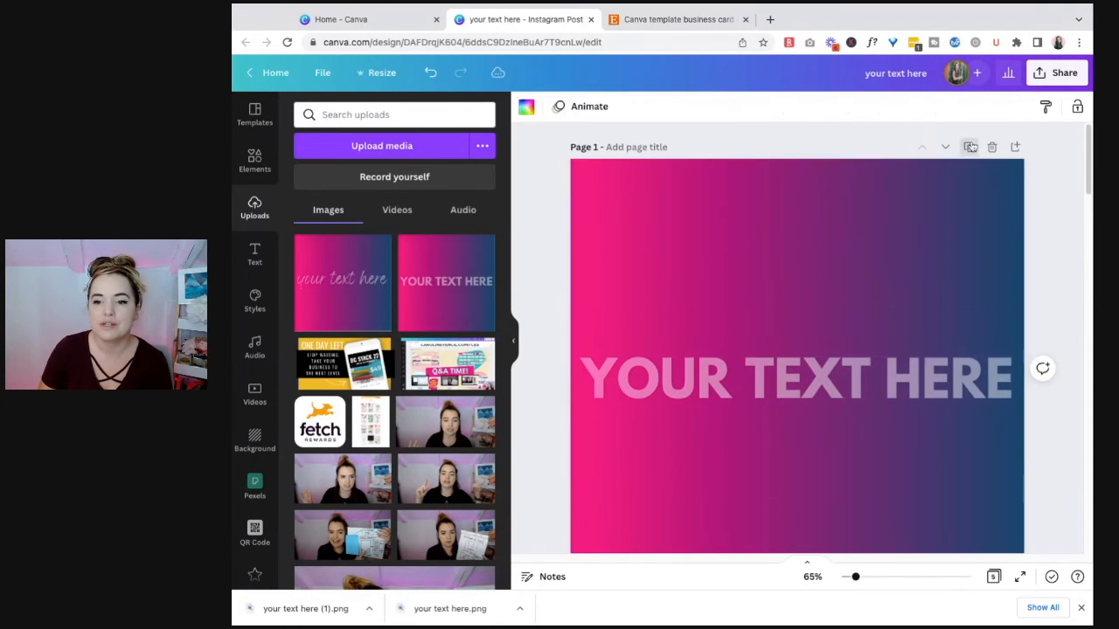
pyautogui.click(836, 270)
pyautogui.press('Delete')
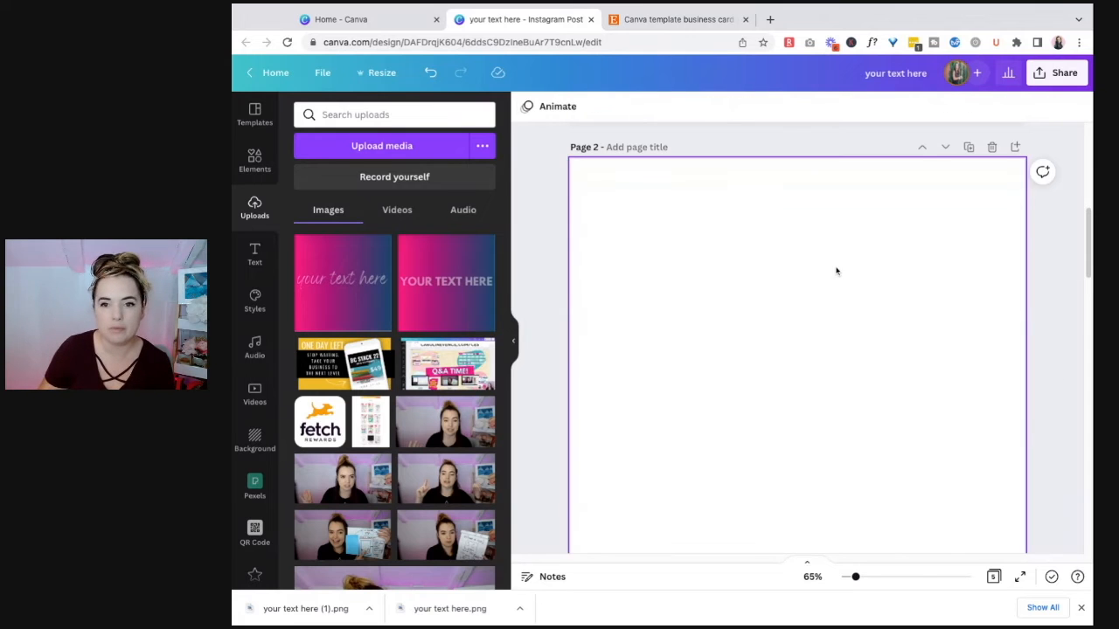
# Step: Search the elements for "glitter" photos and set the iridescent pastel glitter photo as the background of page 2
pyautogui.click(255, 159)
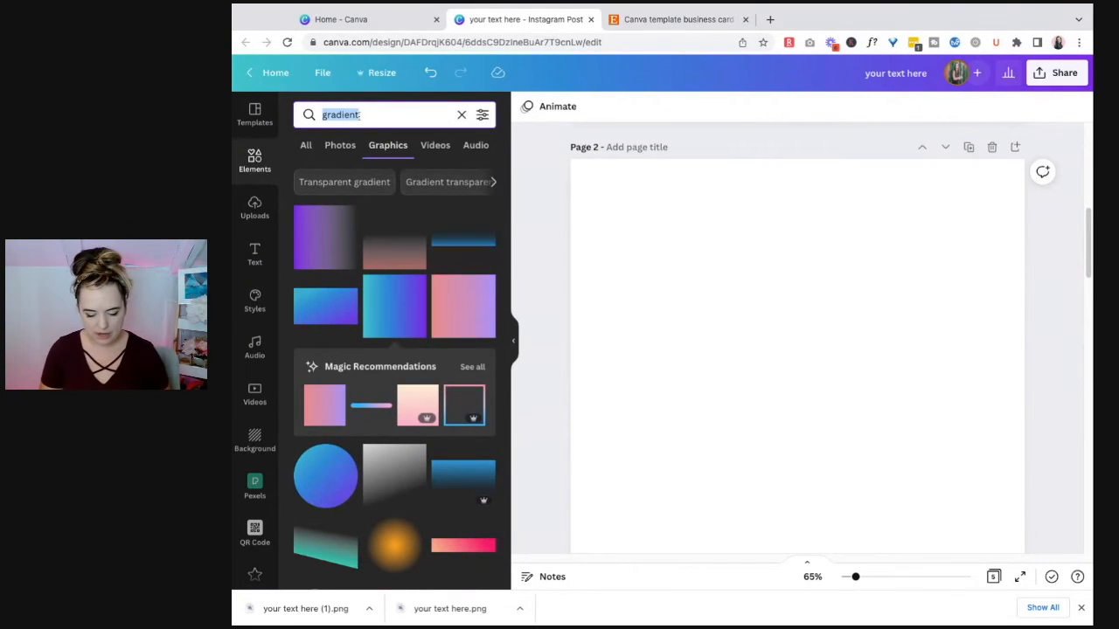
pyautogui.write('glitter')
pyautogui.press('Return')
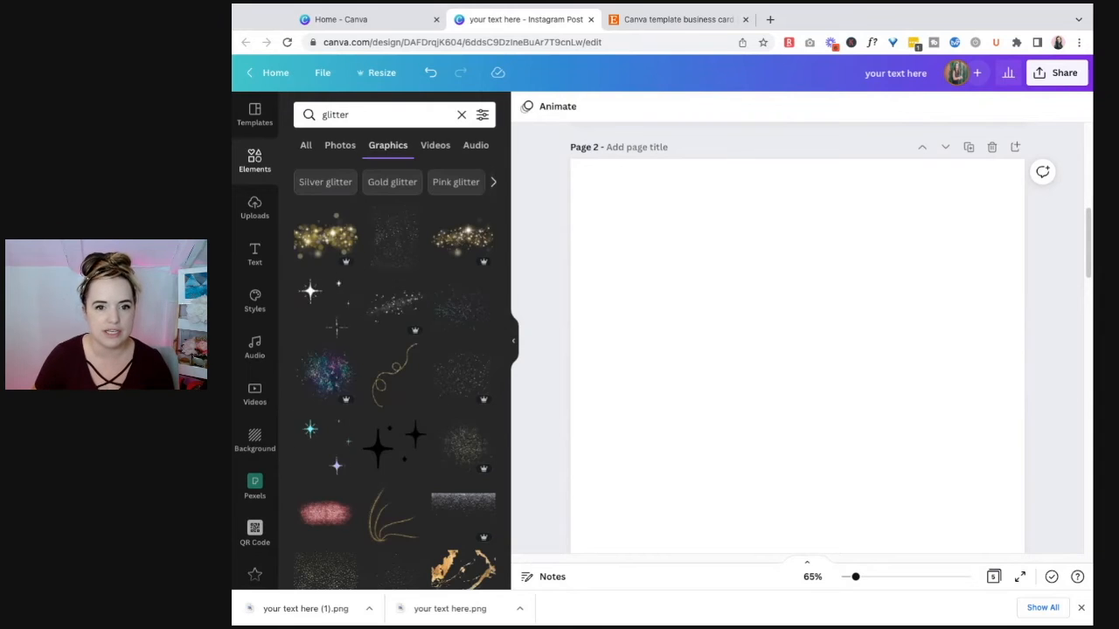
pyautogui.click(340, 145)
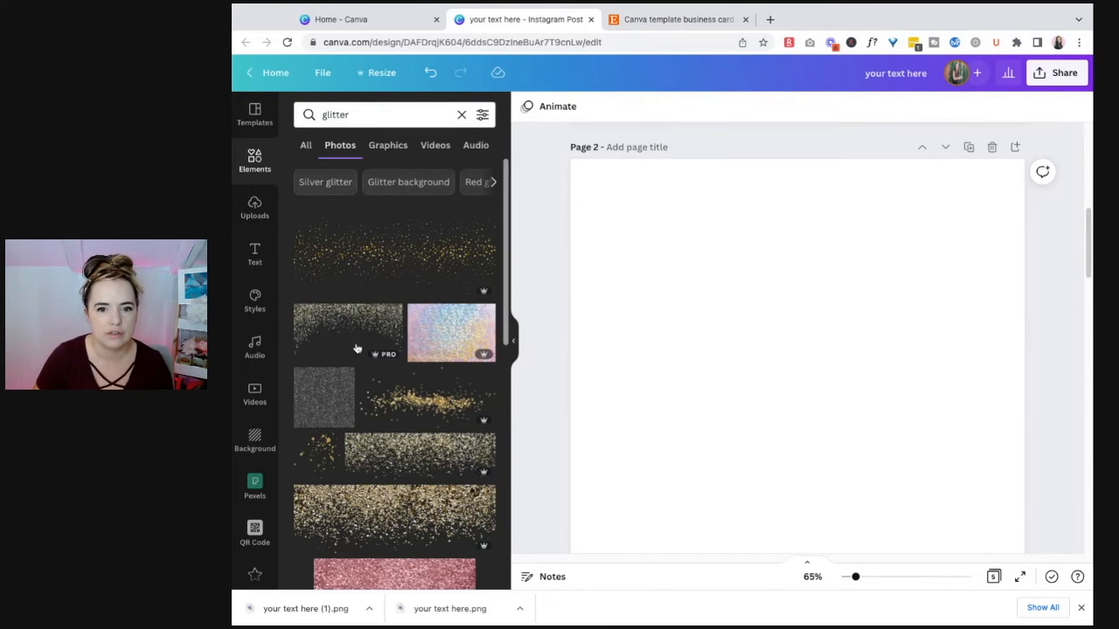
pyautogui.click(425, 327)
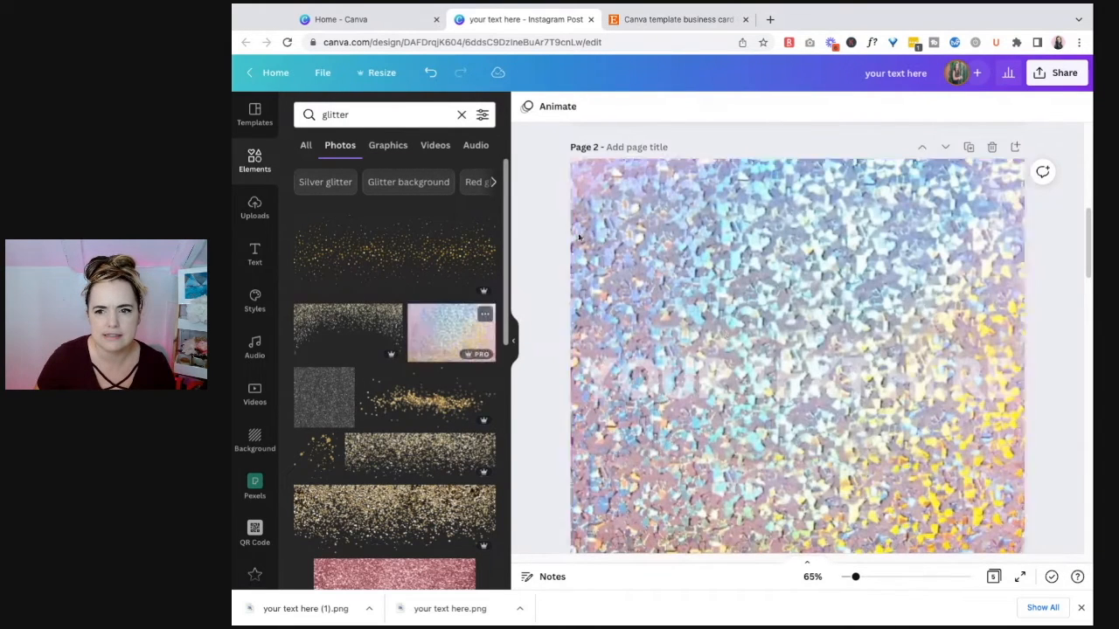
pyautogui.rightClick(720, 302)
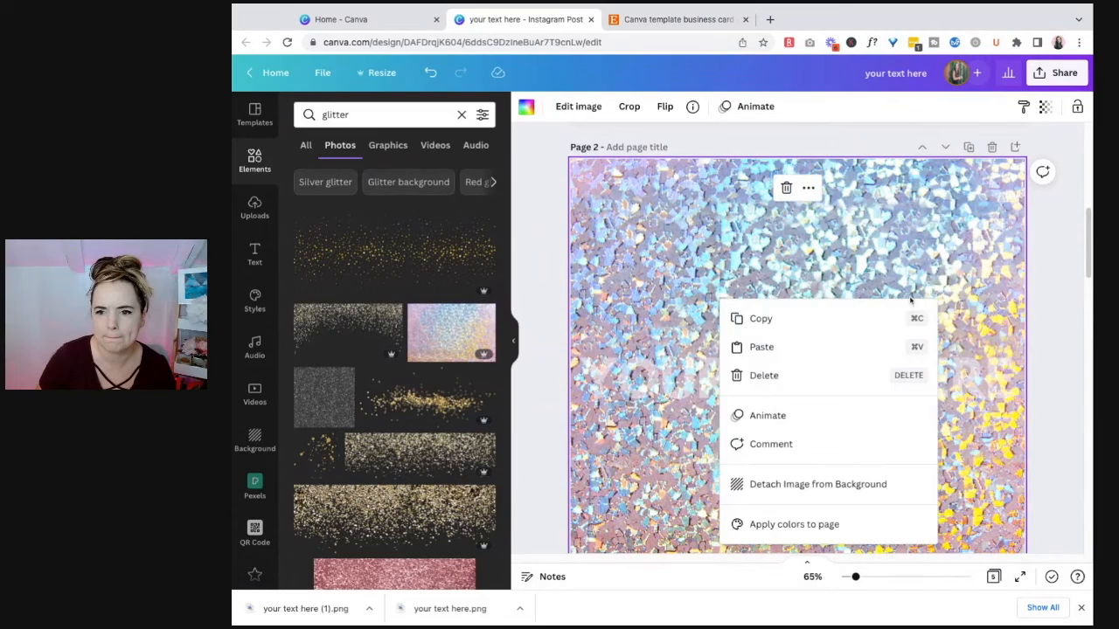
pyautogui.click(1069, 355)
# Step: Set the transparency of the text on page 2 to 86
pyautogui.click(966, 381)
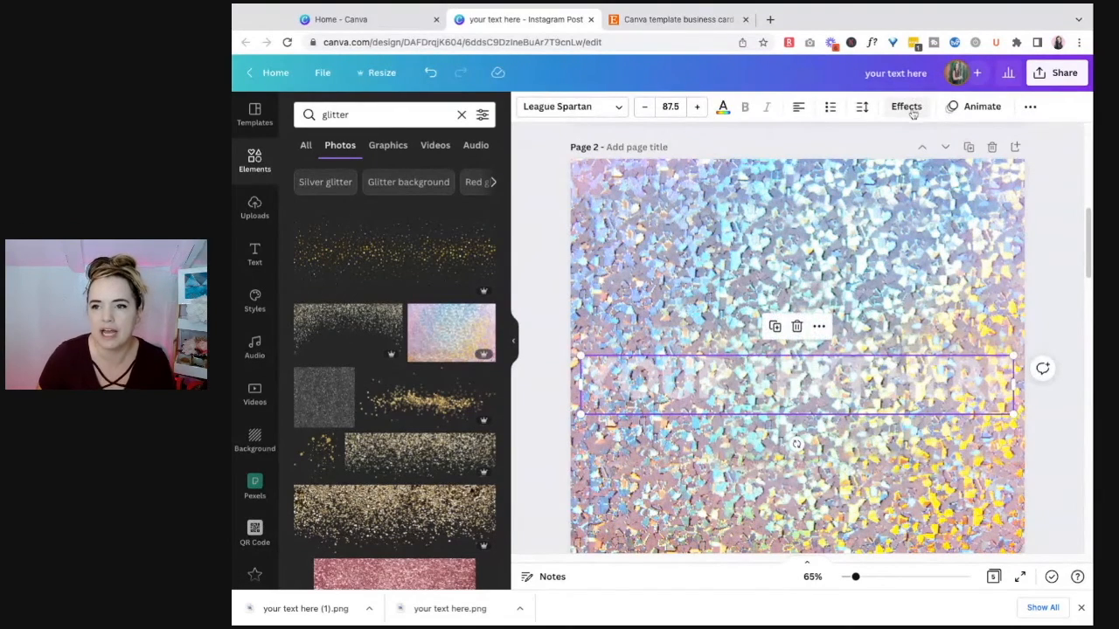
pyautogui.click(1034, 107)
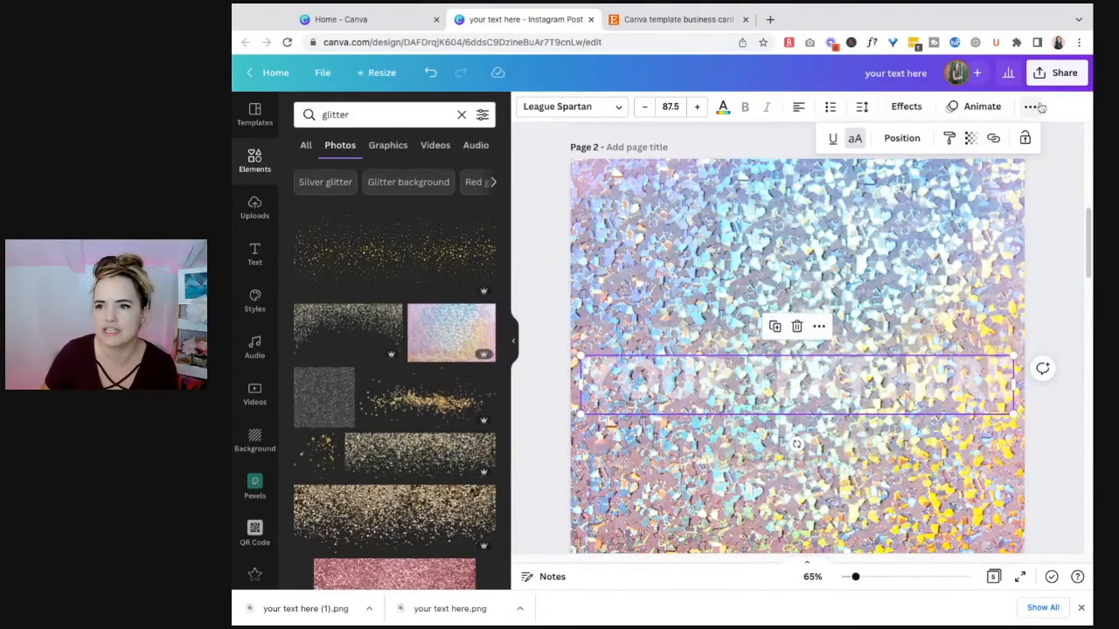
pyautogui.click(972, 140)
pyautogui.moveTo(897, 192); pyautogui.dragTo(948, 189)
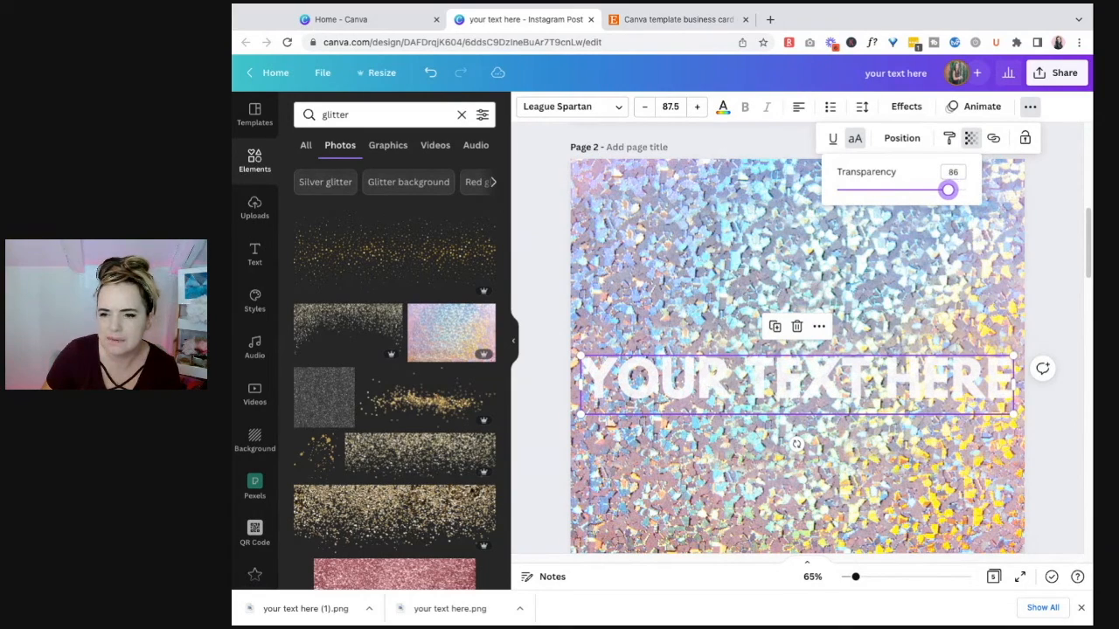
# Step: Try the rose glitter photo and the hot pink glitter photo as the background of page 2
pyautogui.scroll(-3, 349, 411)
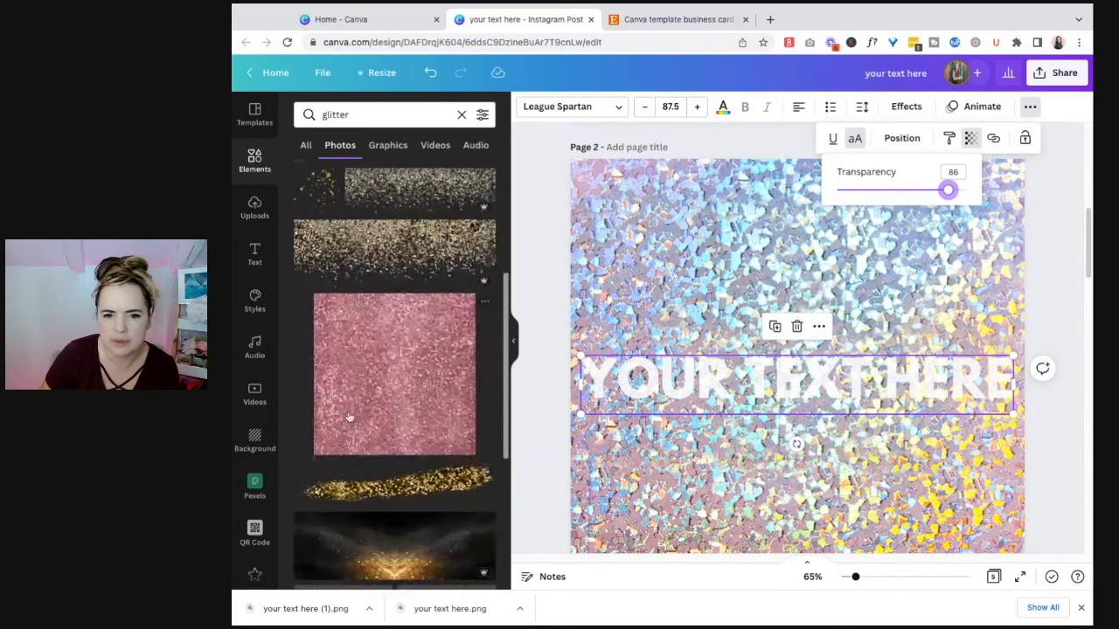
pyautogui.click(350, 412)
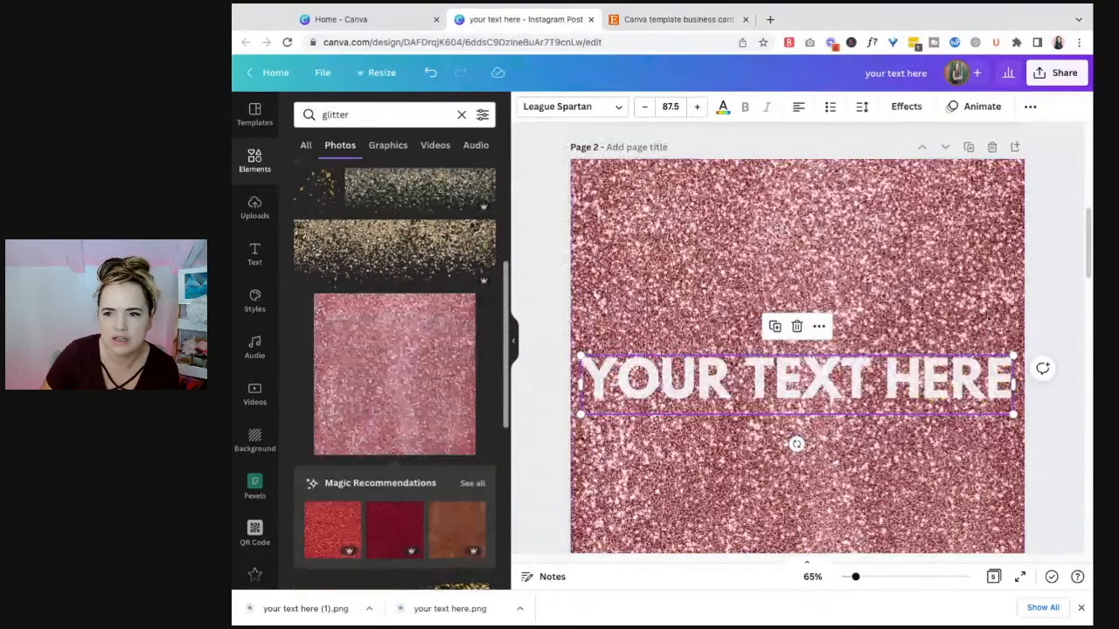
pyautogui.scroll(-8, 387, 479)
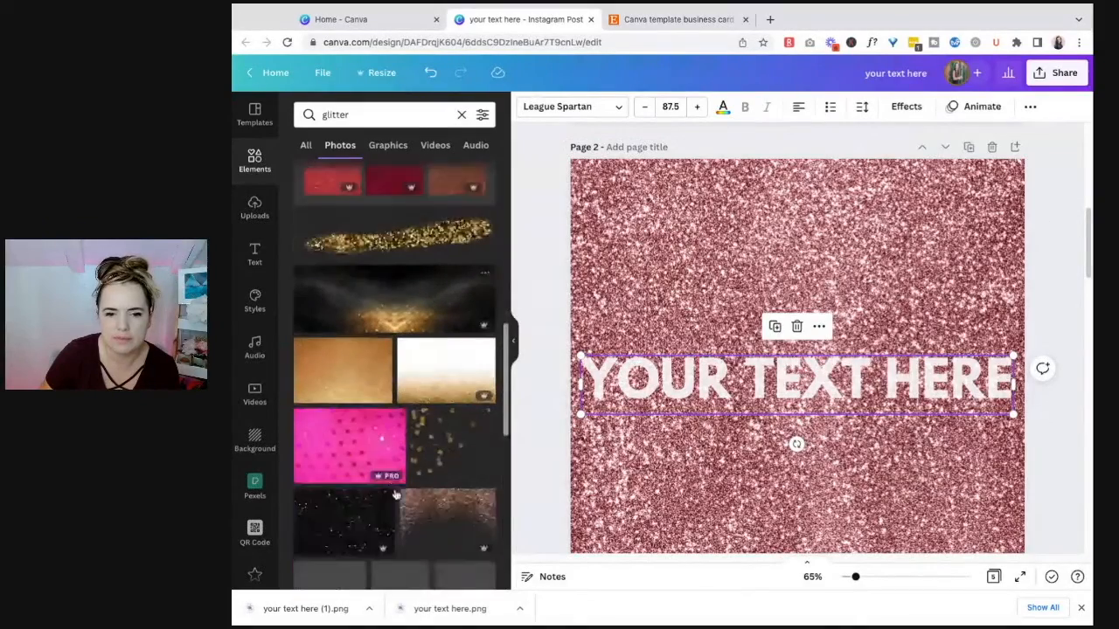
pyautogui.scroll(-8, 394, 343)
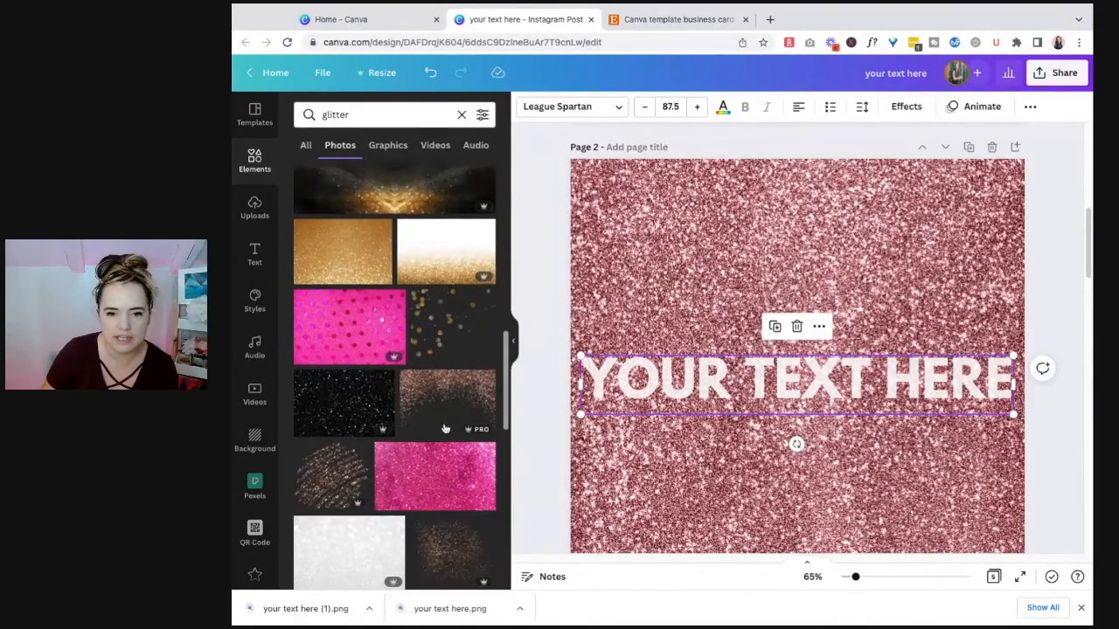
pyautogui.click(402, 253)
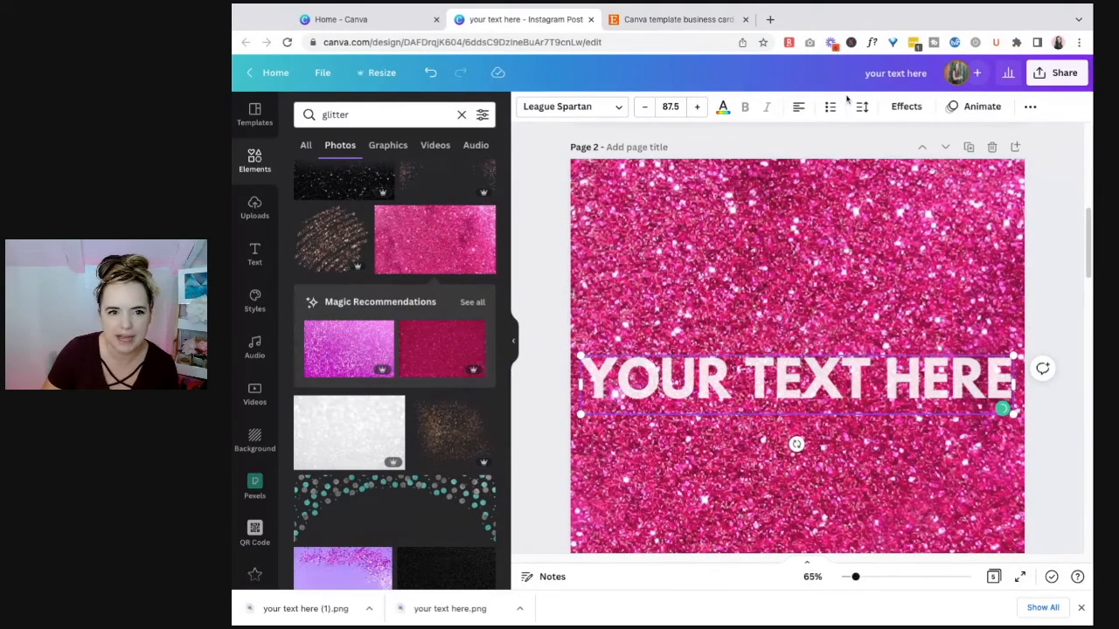
# Step: Replace the background of page 2 with the multicolored brushstroke photo with scattered glitter
pyautogui.scroll(-5, 424, 494)
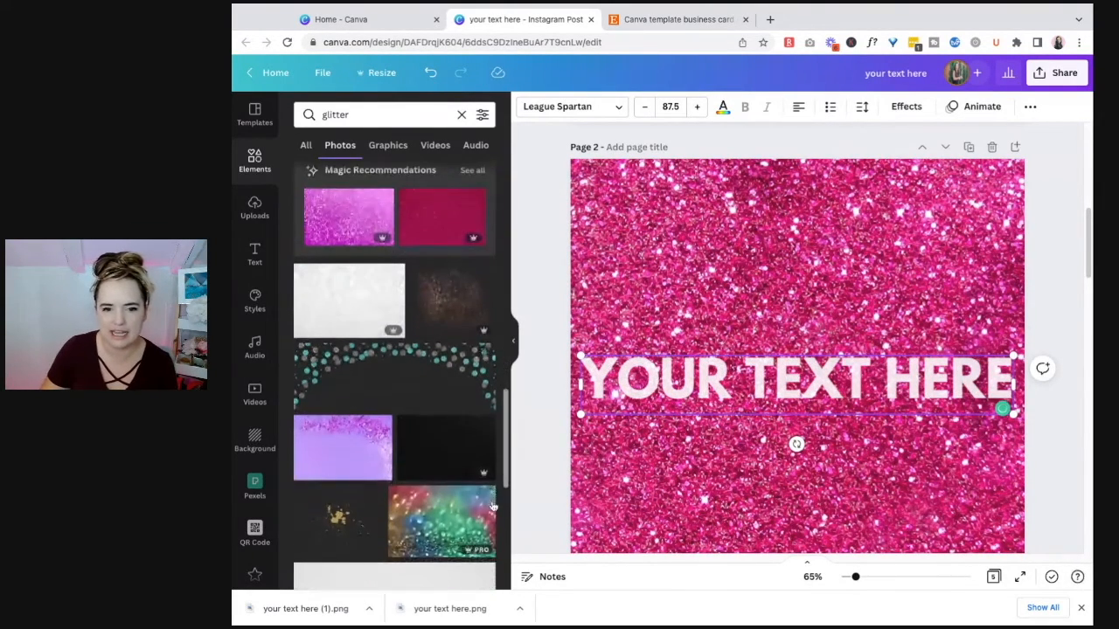
pyautogui.scroll(-1, 775, 487)
pyautogui.scroll(-4, 387, 487)
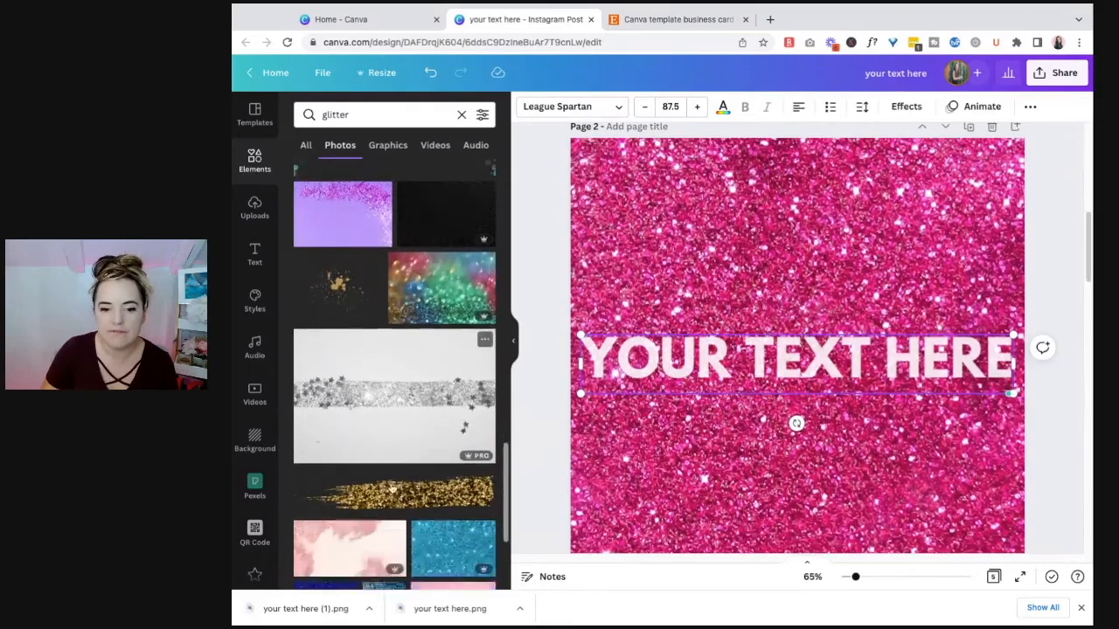
pyautogui.scroll(-3, 396, 488)
pyautogui.click(429, 382)
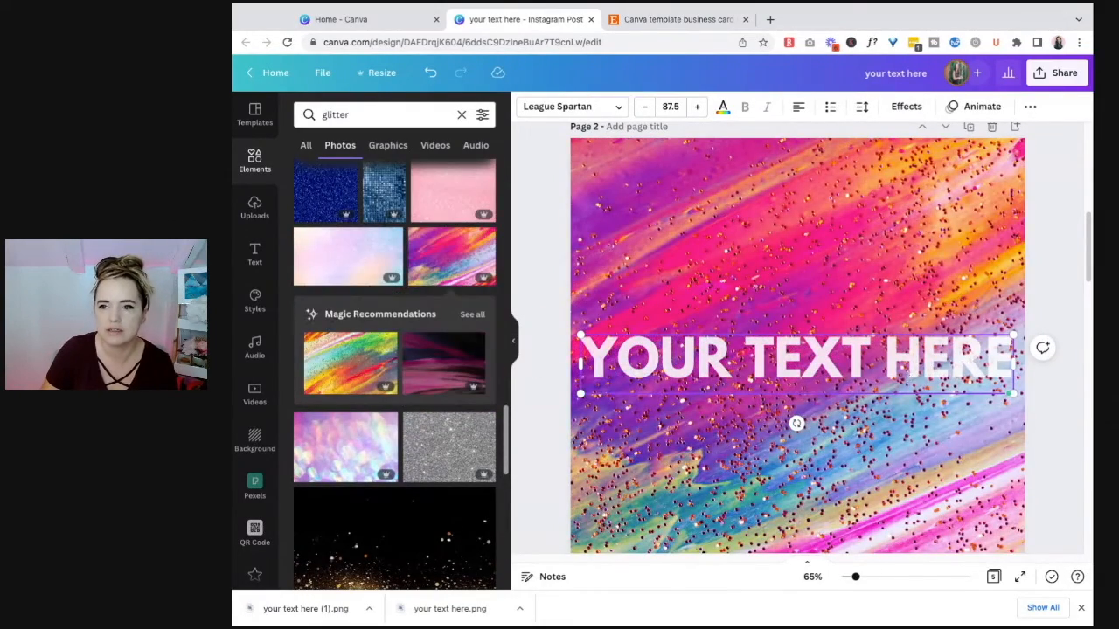
# Step: Make the text on page 2 semi-transparent and move it higher, across the pink and orange part of the background
pyautogui.click(1037, 107)
pyautogui.click(970, 138)
pyautogui.moveTo(961, 191); pyautogui.dragTo(897, 190)
pyautogui.moveTo(937, 374); pyautogui.dragTo(923, 400)
pyautogui.moveTo(923, 399); pyautogui.dragTo(939, 403)
pyautogui.moveTo(951, 288); pyautogui.dragTo(941, 287)
pyautogui.click(1053, 215)
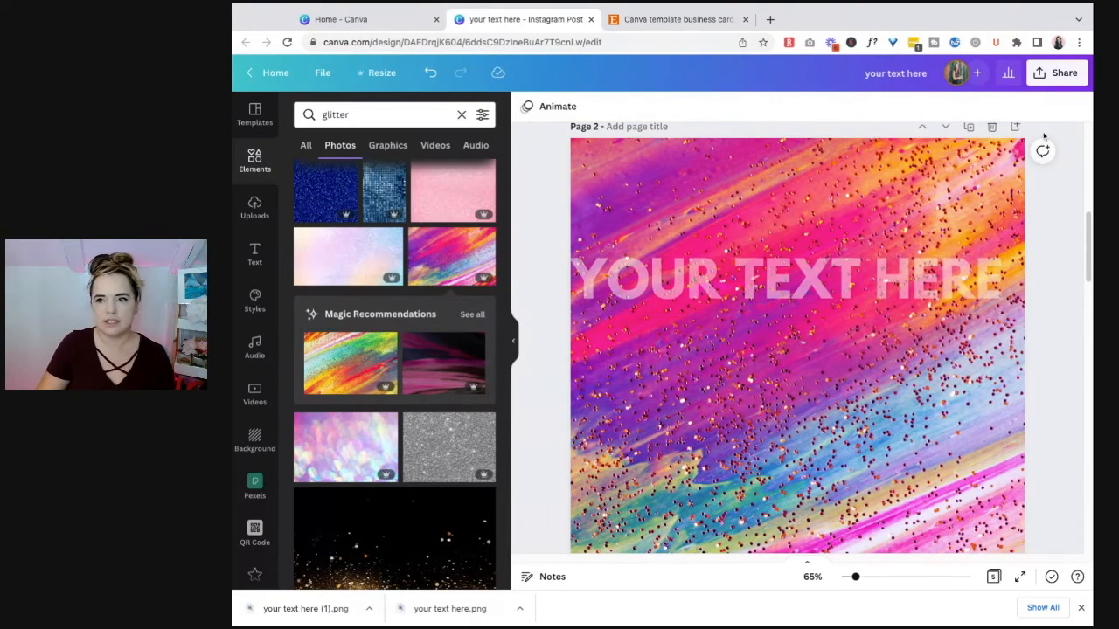
# Step: Nudge the semi-transparent text on page 2 slightly right, away from the page edge
pyautogui.click(1055, 80)
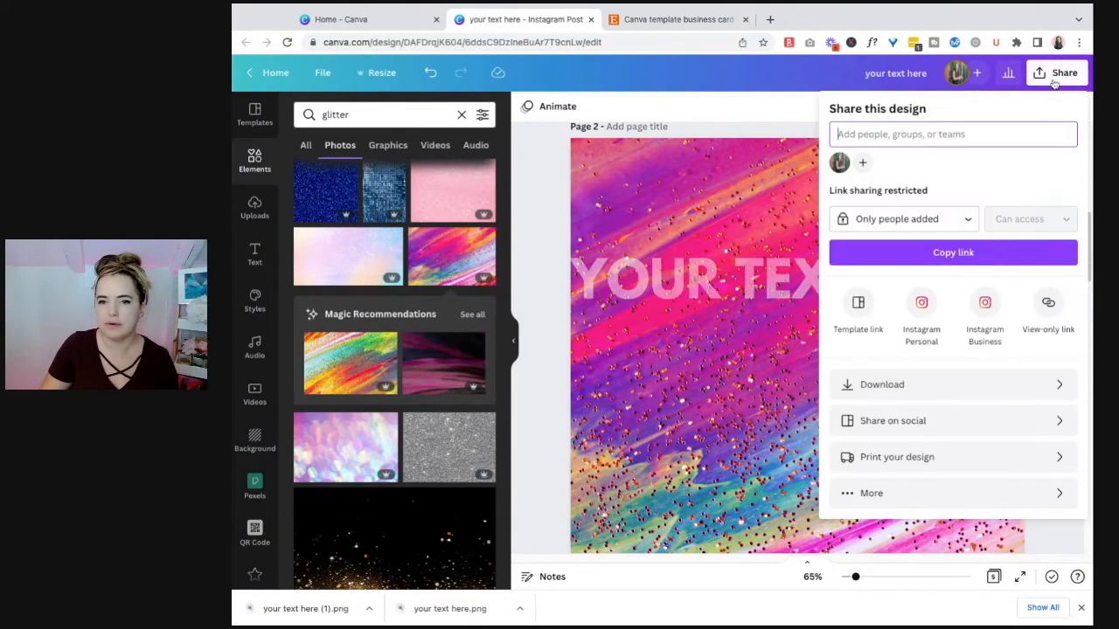
pyautogui.click(979, 389)
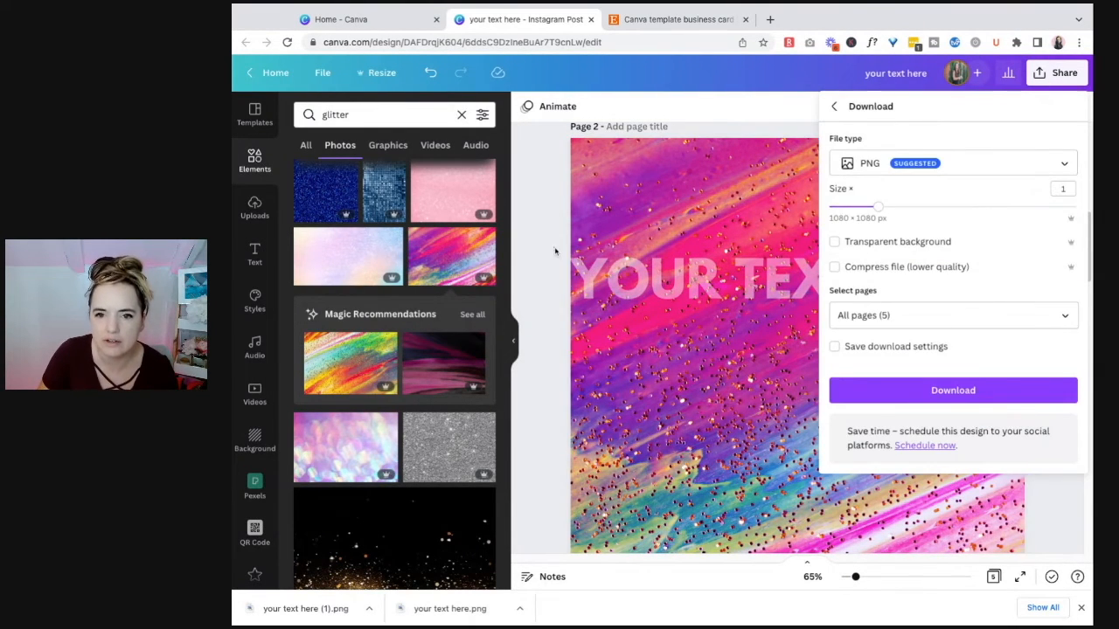
pyautogui.click(622, 274)
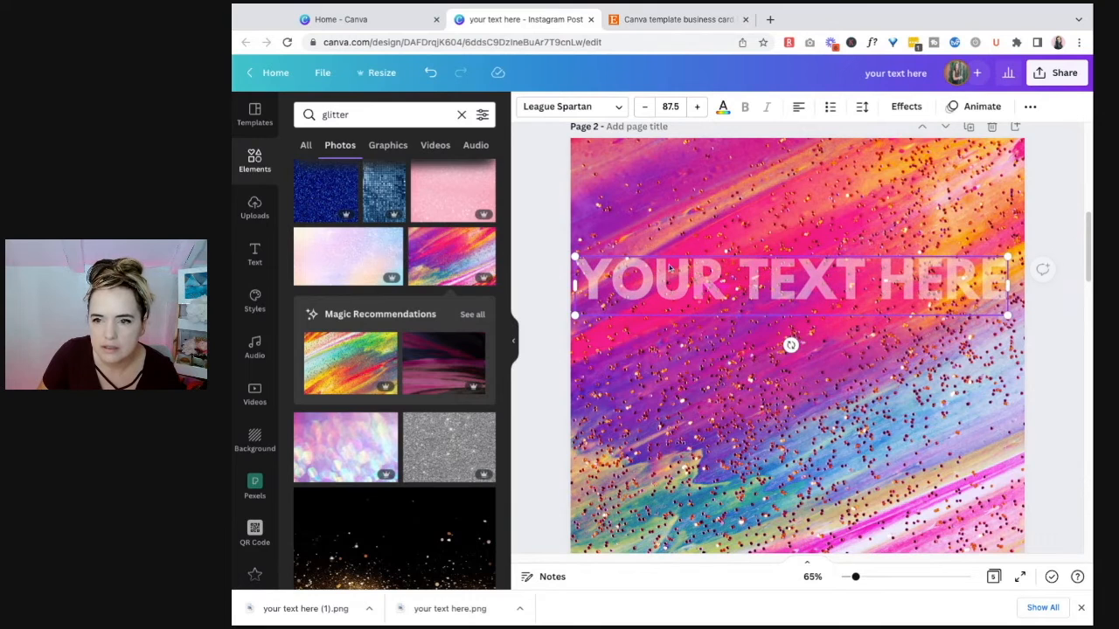
pyautogui.click(1054, 363)
pyautogui.click(927, 287)
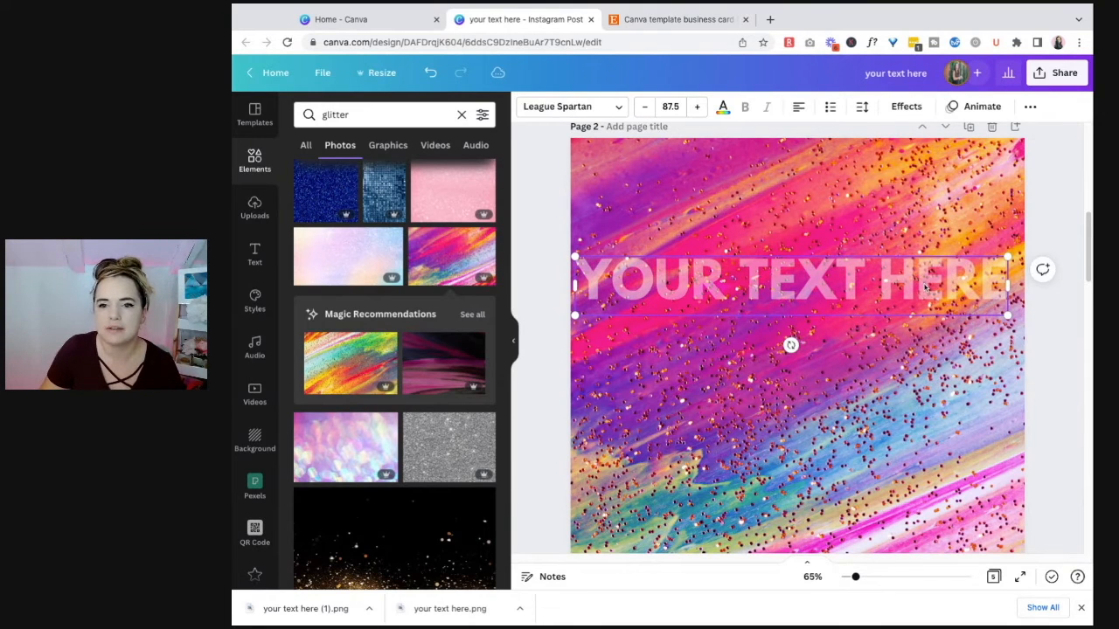
pyautogui.click(1031, 106)
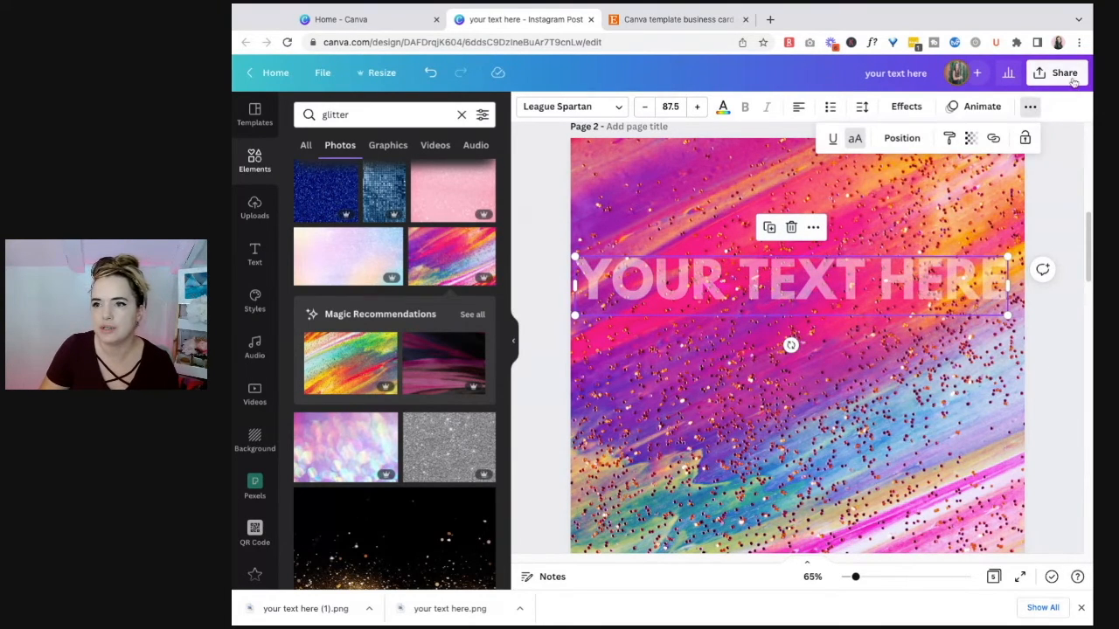
# Step: Download only page 2 of the design as a PNG at size 1
pyautogui.click(1066, 77)
pyautogui.click(942, 387)
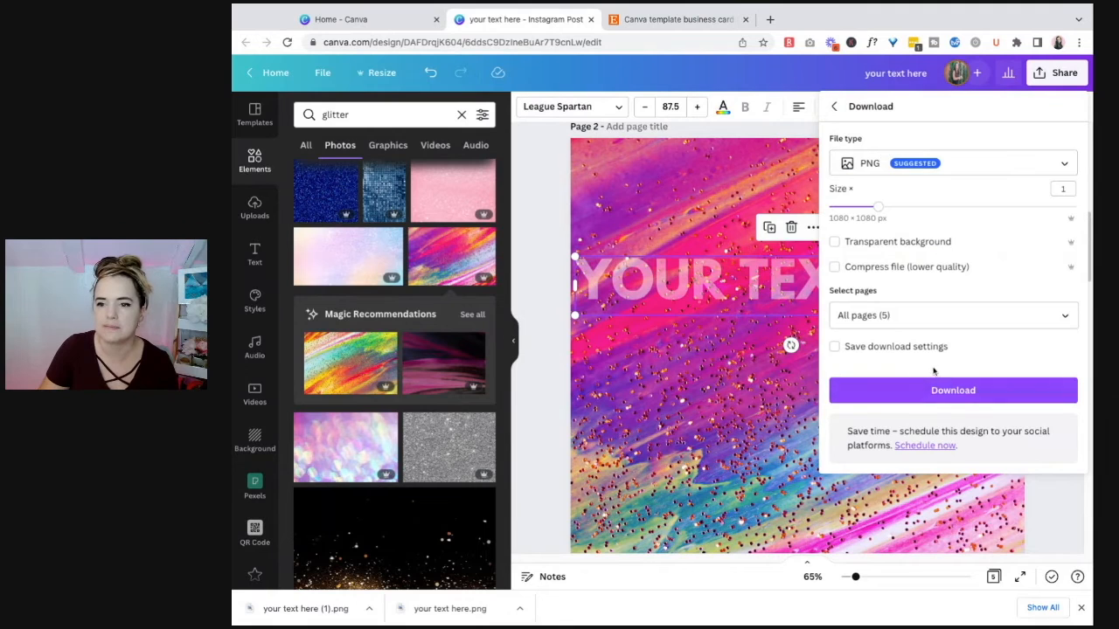
pyautogui.click(979, 316)
pyautogui.click(1053, 352)
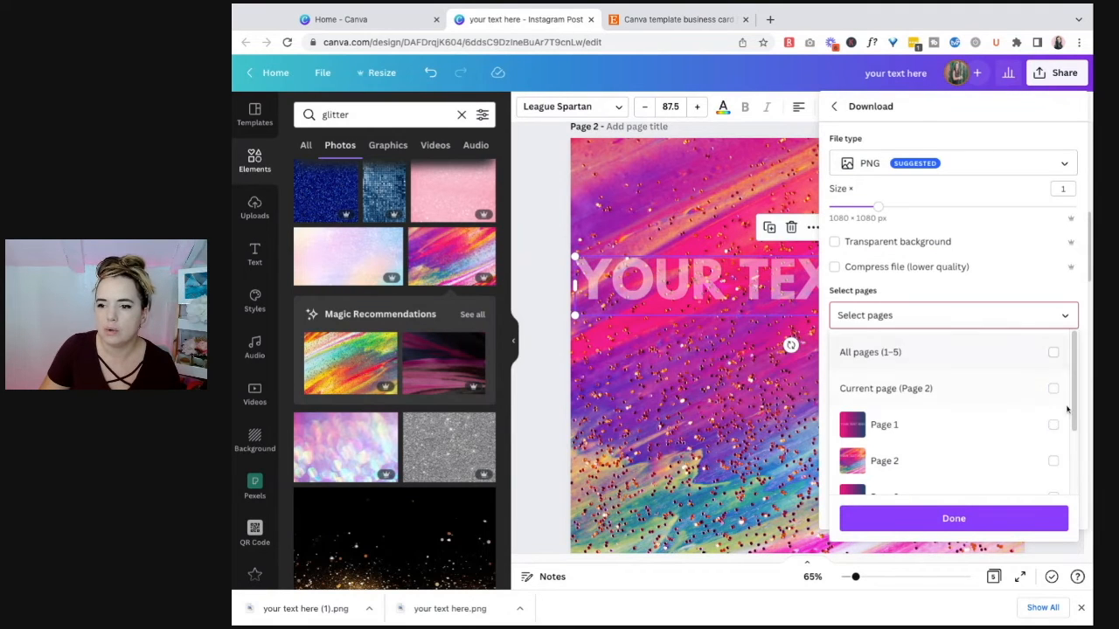
pyautogui.click(1053, 461)
pyautogui.click(1012, 523)
pyautogui.click(971, 393)
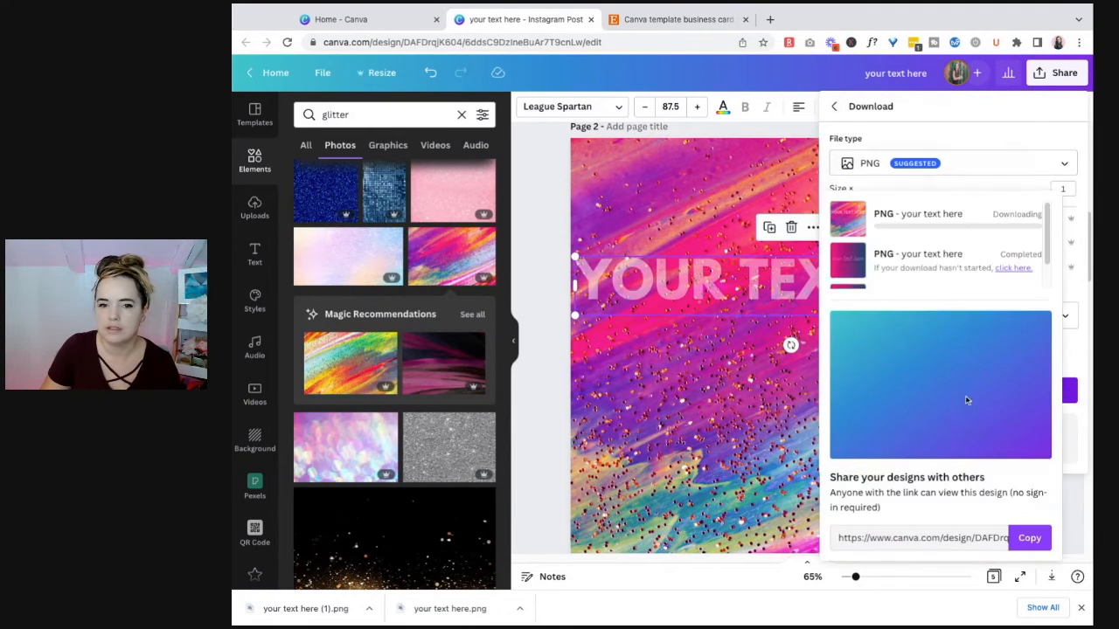
pyautogui.click(536, 267)
pyautogui.scroll(-10, 786, 379)
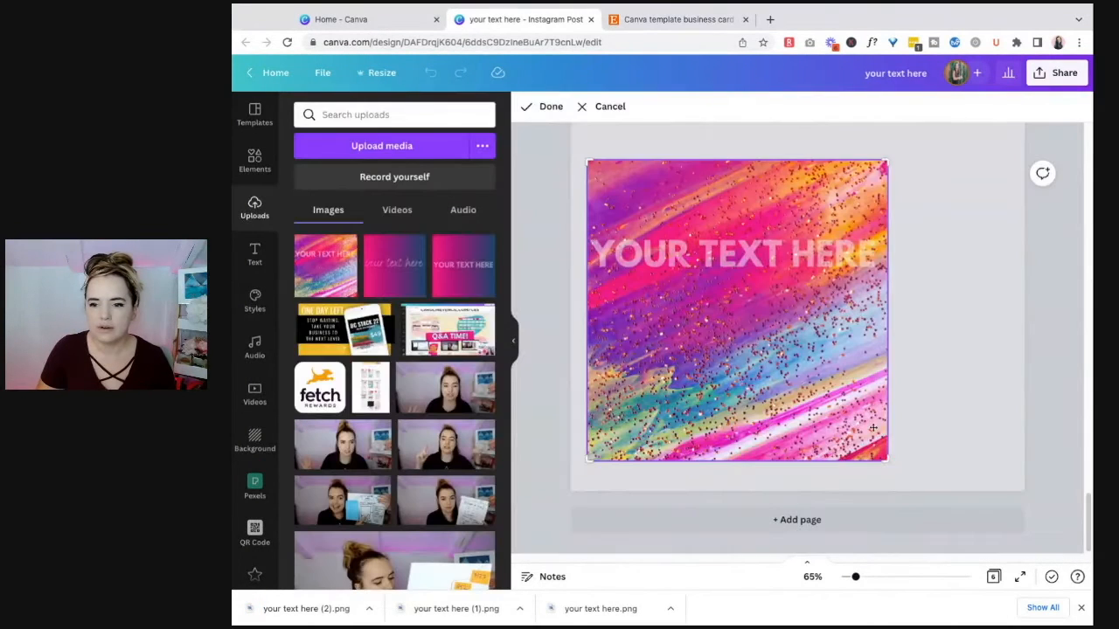
# Step: Add a page at the end, place the downloaded page 2 image on it and crop it to a strip around the text
pyautogui.click(797, 477)
pyautogui.moveTo(733, 461); pyautogui.dragTo(733, 283)
pyautogui.moveTo(747, 159); pyautogui.dragTo(744, 221)
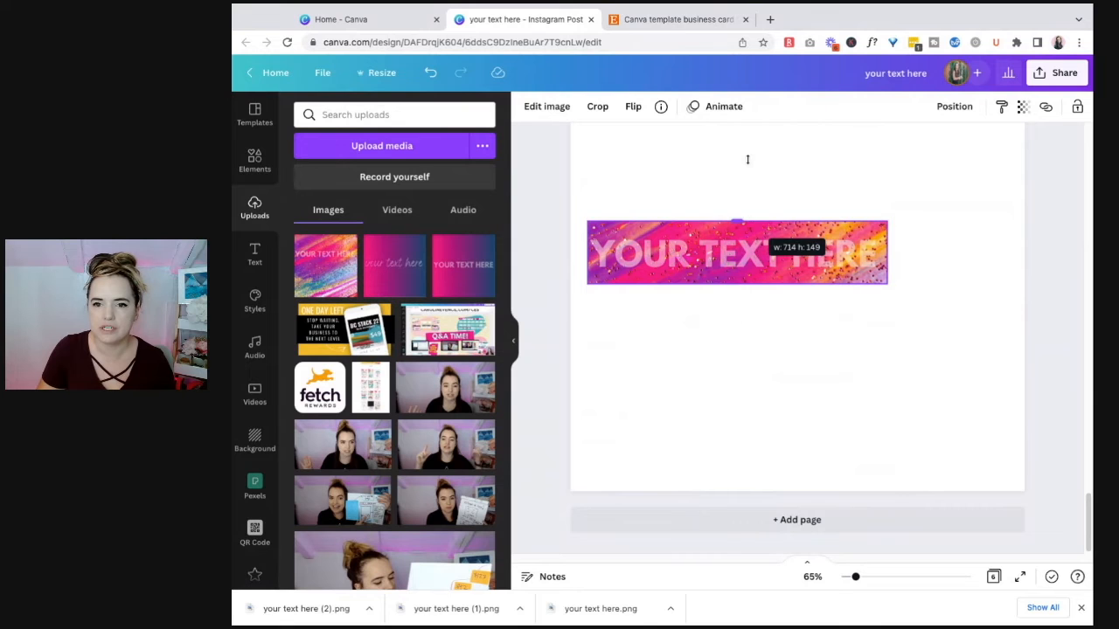
# Step: Try to remove the background of the cropped glitter text image
pyautogui.click(548, 108)
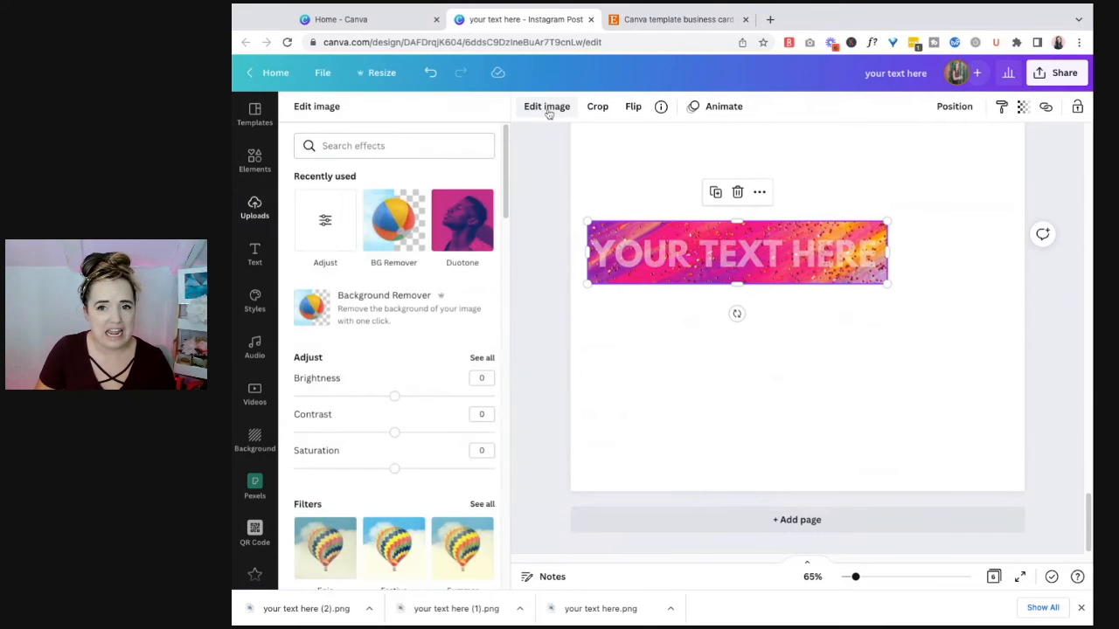
pyautogui.click(371, 324)
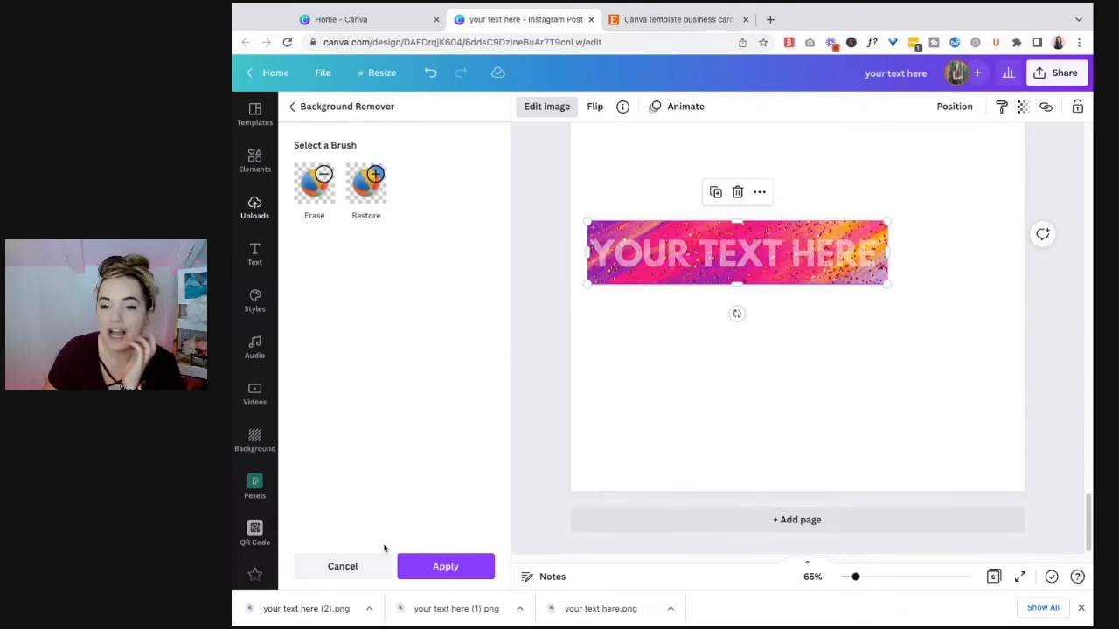
pyautogui.click(383, 572)
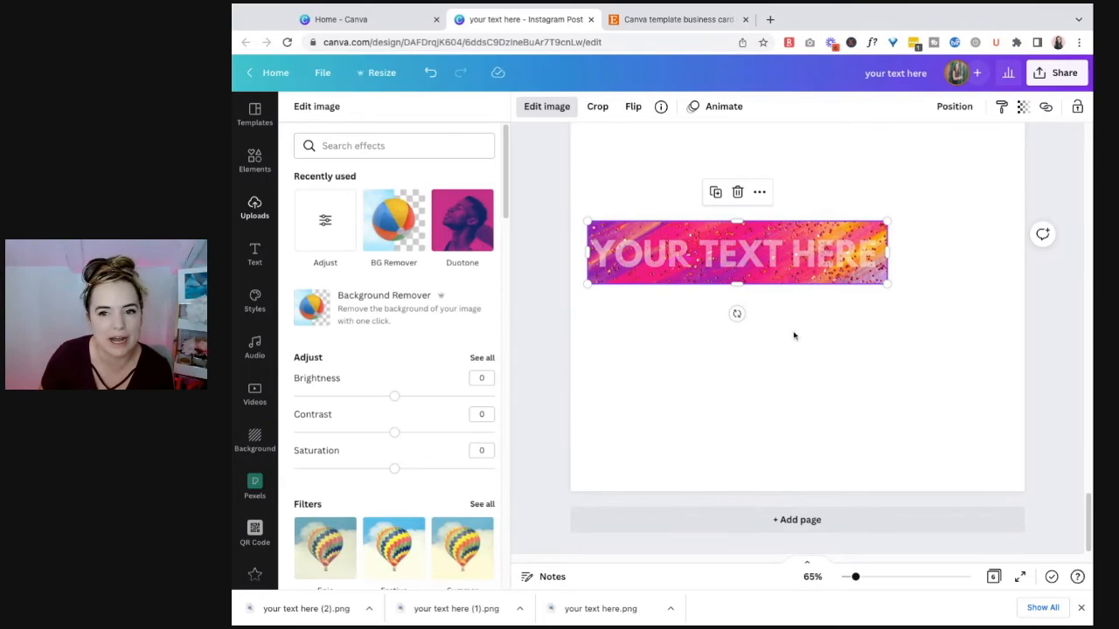
# Step: Crop the glitter text image tighter above and below the text and try removing its background again
pyautogui.click(955, 295)
pyautogui.click(769, 256)
pyautogui.moveTo(737, 220); pyautogui.dragTo(738, 232)
pyautogui.moveTo(738, 284); pyautogui.dragTo(739, 278)
pyautogui.click(544, 106)
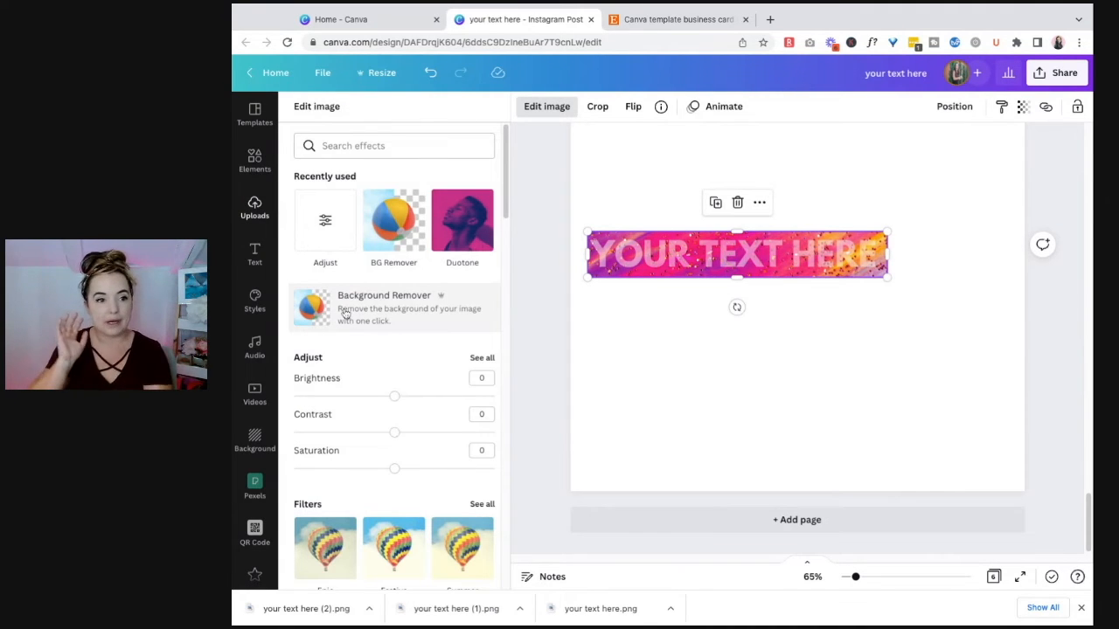
pyautogui.click(384, 304)
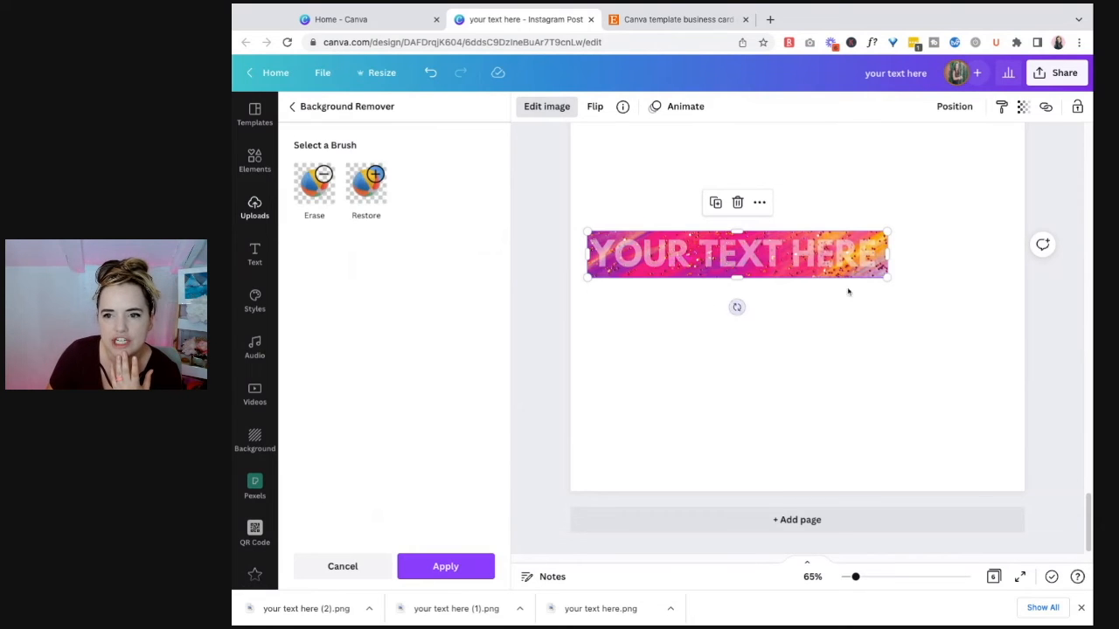
pyautogui.click(1047, 357)
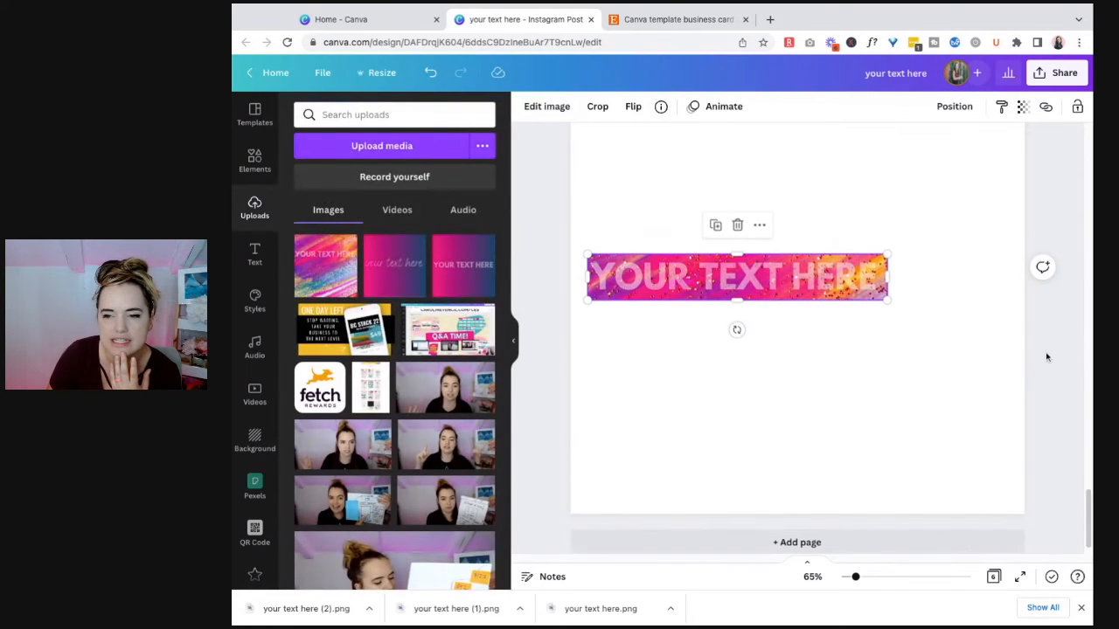
# Step: Make the white text on page 2 slightly less transparent against the glitter background
pyautogui.scroll(10, 1045, 357)
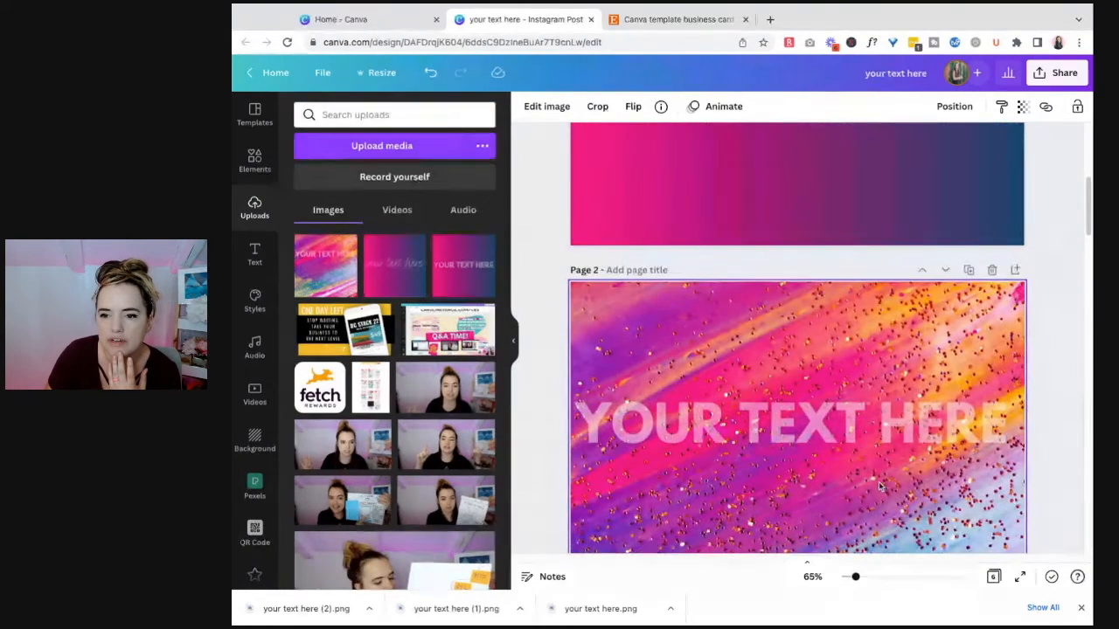
pyautogui.click(927, 424)
pyautogui.click(907, 107)
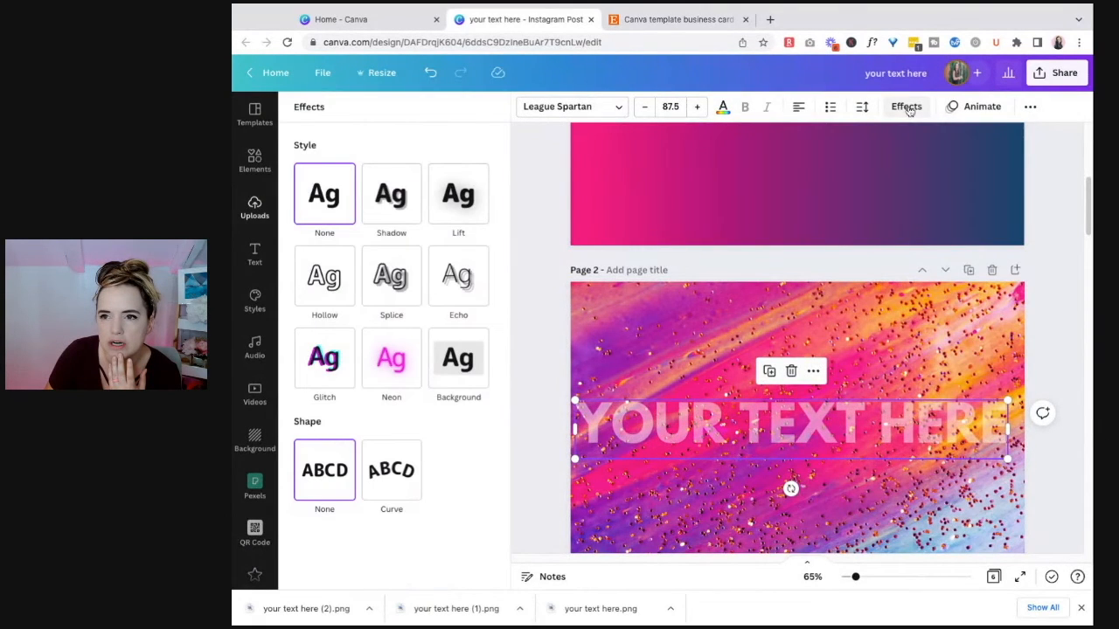
pyautogui.click(1030, 107)
pyautogui.click(970, 138)
pyautogui.moveTo(905, 192); pyautogui.dragTo(915, 190)
pyautogui.click(1054, 333)
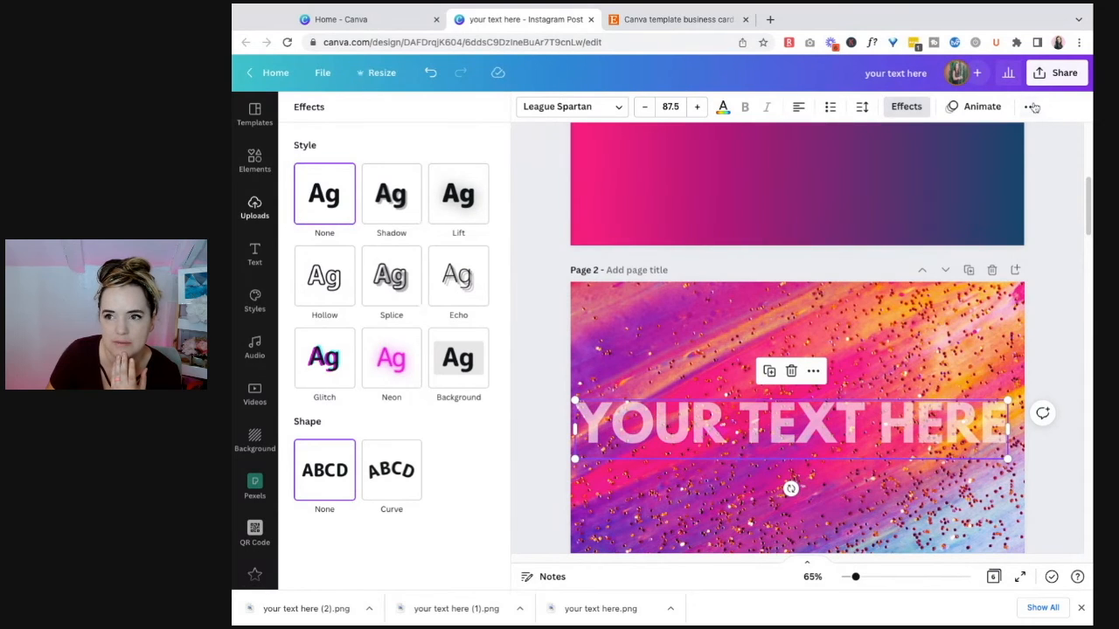
# Step: Download page 2 again as a PNG and add the new file to the uploaded images
pyautogui.click(1030, 107)
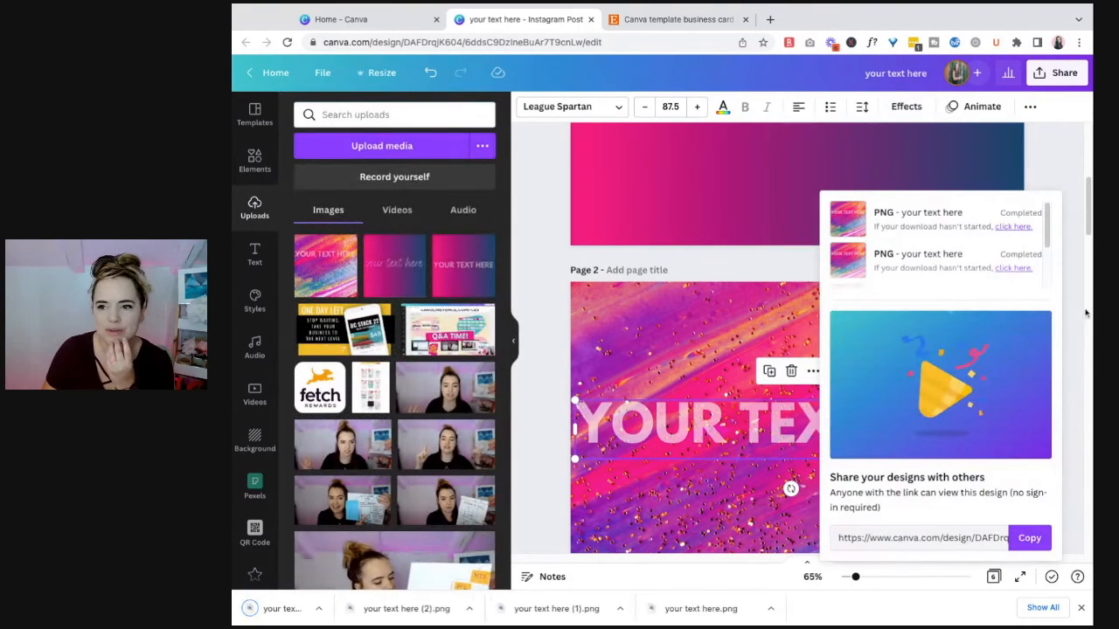
pyautogui.press('Escape')
pyautogui.moveTo(334, 613); pyautogui.dragTo(395, 420)
# Step: Delete the earlier cropped glitter text image from the last page
pyautogui.scroll(1, 786, 393)
pyautogui.scroll(-15, 1044, 395)
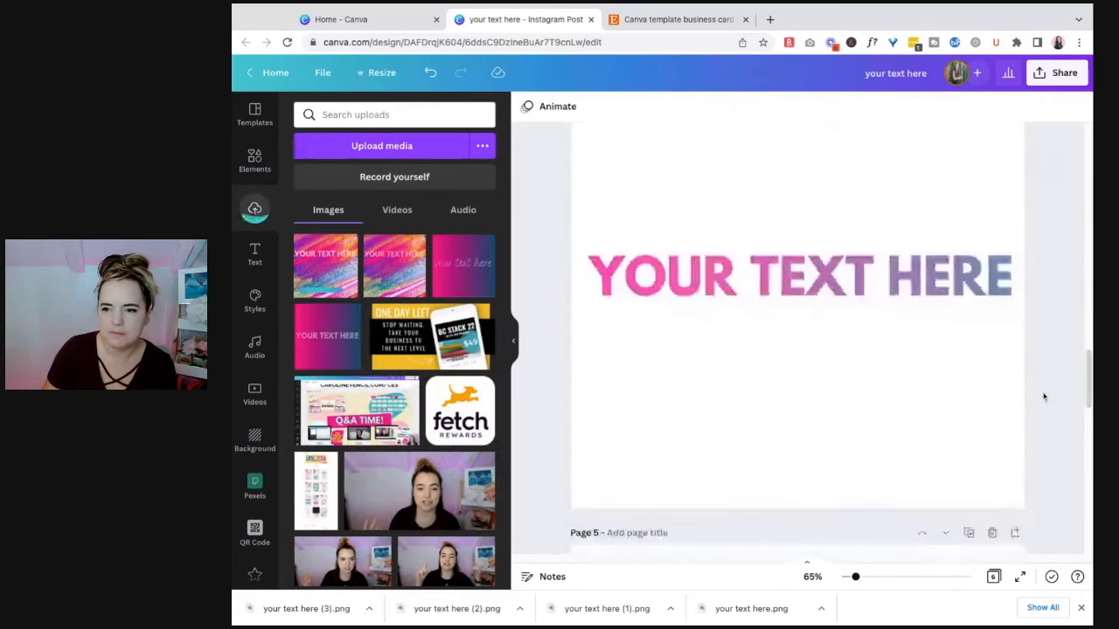
pyautogui.click(833, 245)
pyautogui.press('Delete')
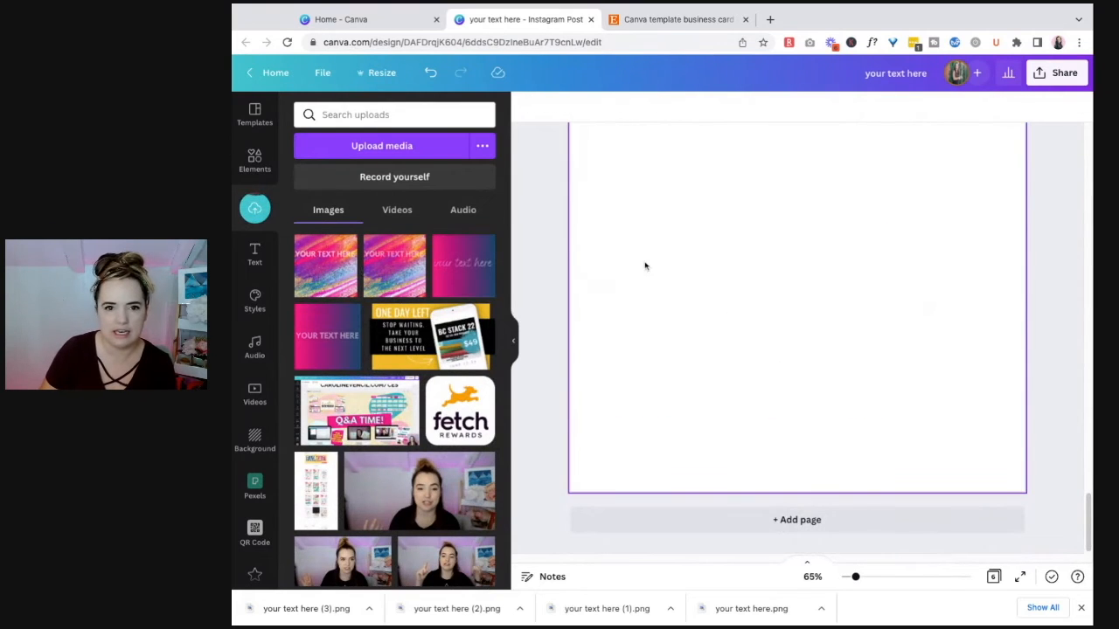
# Step: Insert the newly uploaded glitter text image on the last page and crop it to a strip around the text
pyautogui.click(325, 271)
pyautogui.scroll(1, 836, 207)
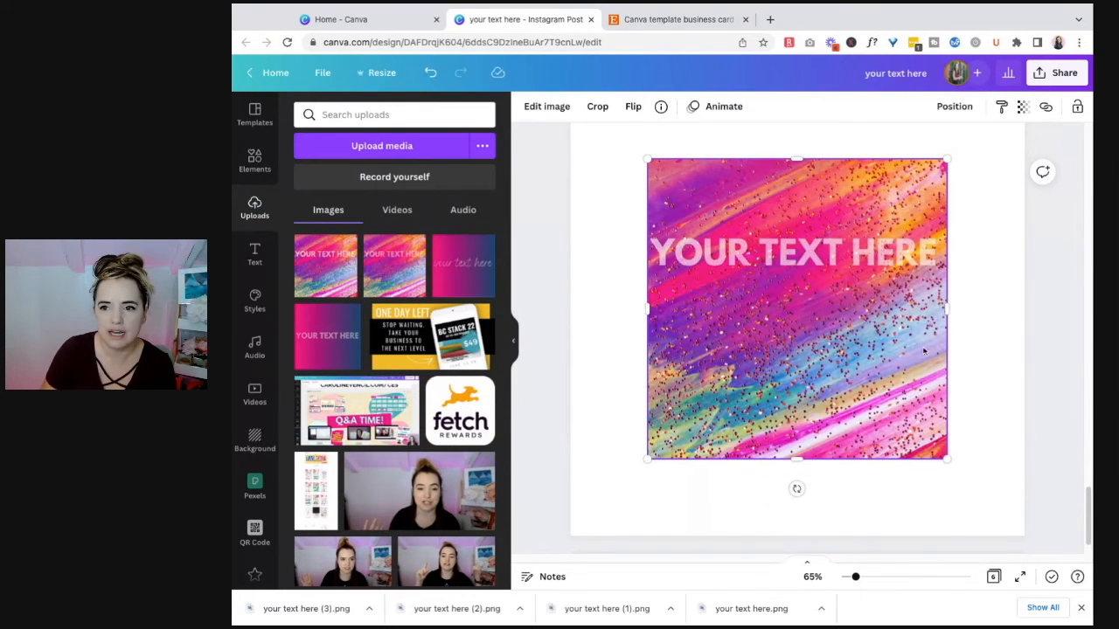
pyautogui.moveTo(797, 159); pyautogui.dragTo(796, 220)
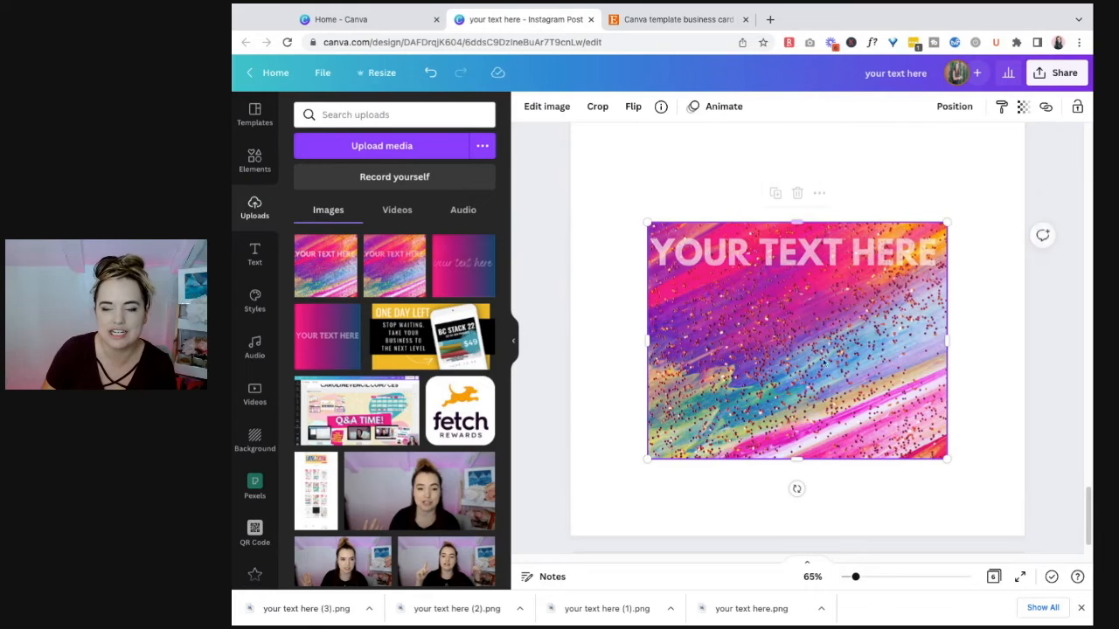
pyautogui.moveTo(797, 459); pyautogui.dragTo(796, 284)
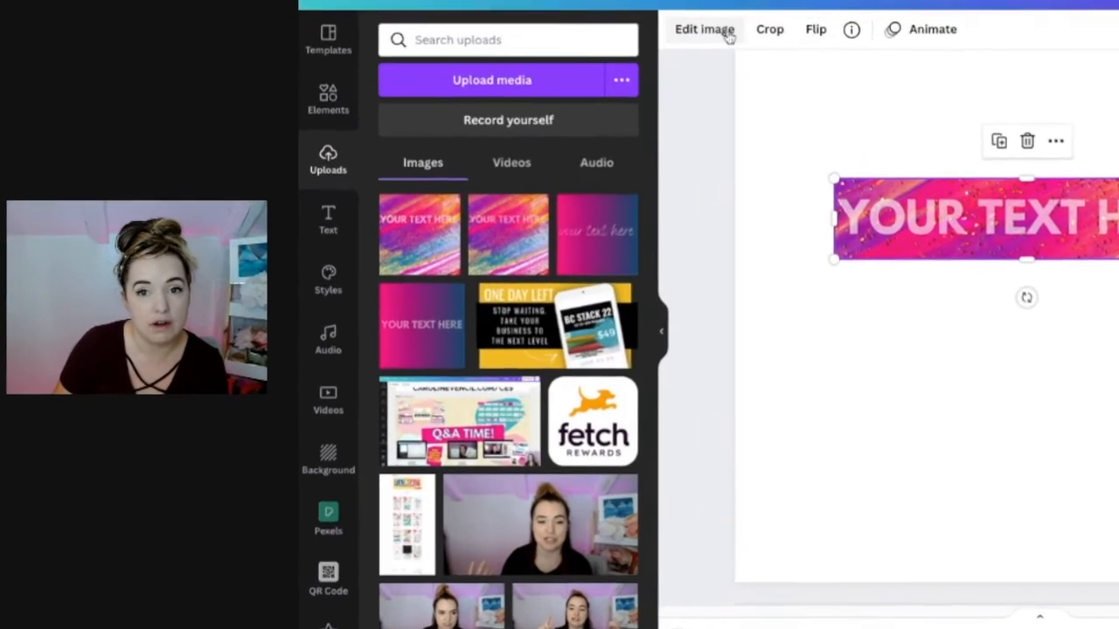
# Step: Try to remove the background of the newly inserted glitter text strip
pyautogui.click(546, 106)
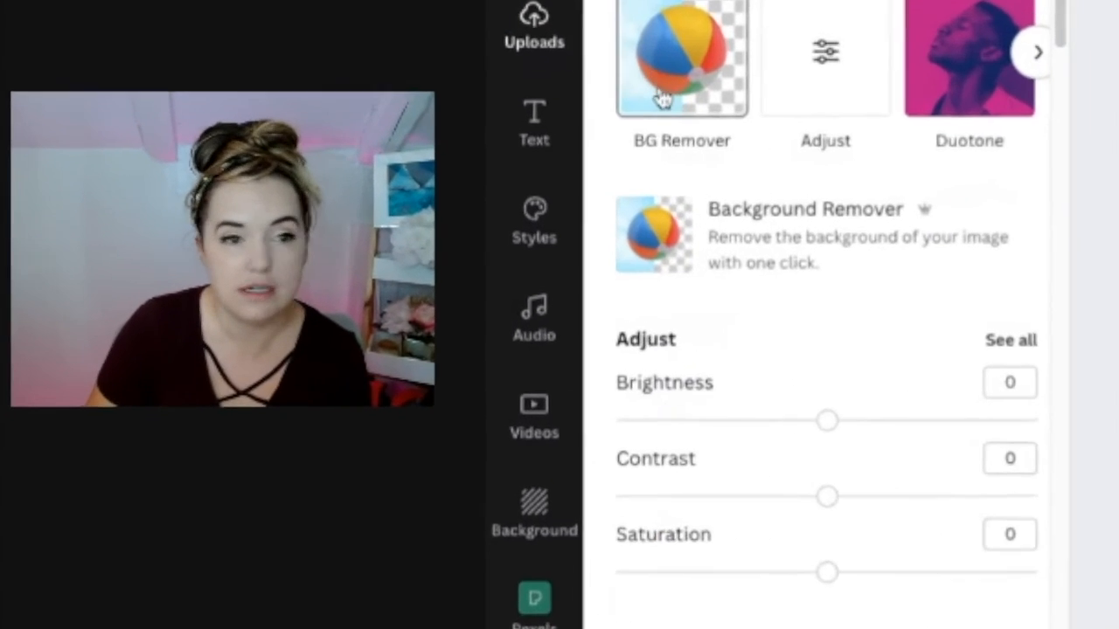
pyautogui.click(468, 170)
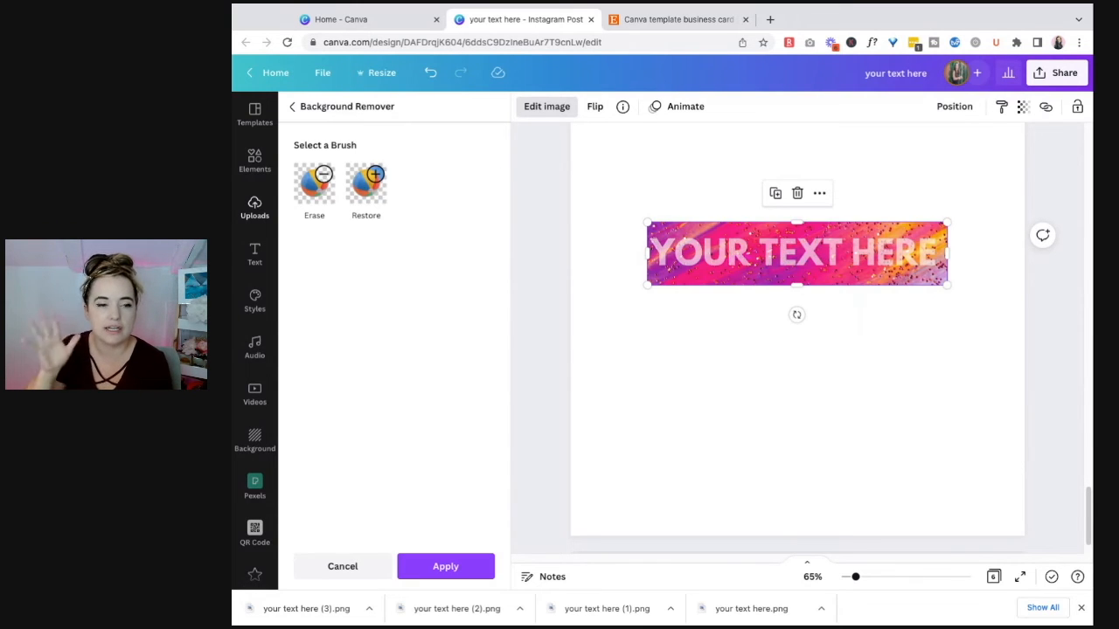
pyautogui.click(355, 568)
pyautogui.click(831, 379)
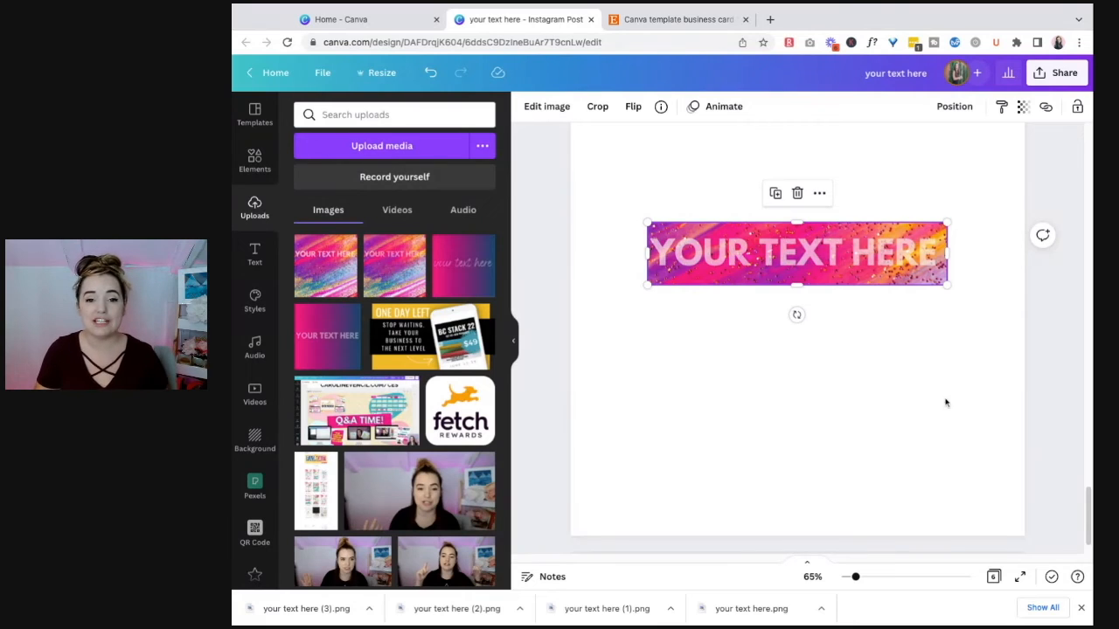
# Step: Compare the finished gradient text with the semi-transparent text designs on pages 1 and 2
pyautogui.scroll(-2, 936, 400)
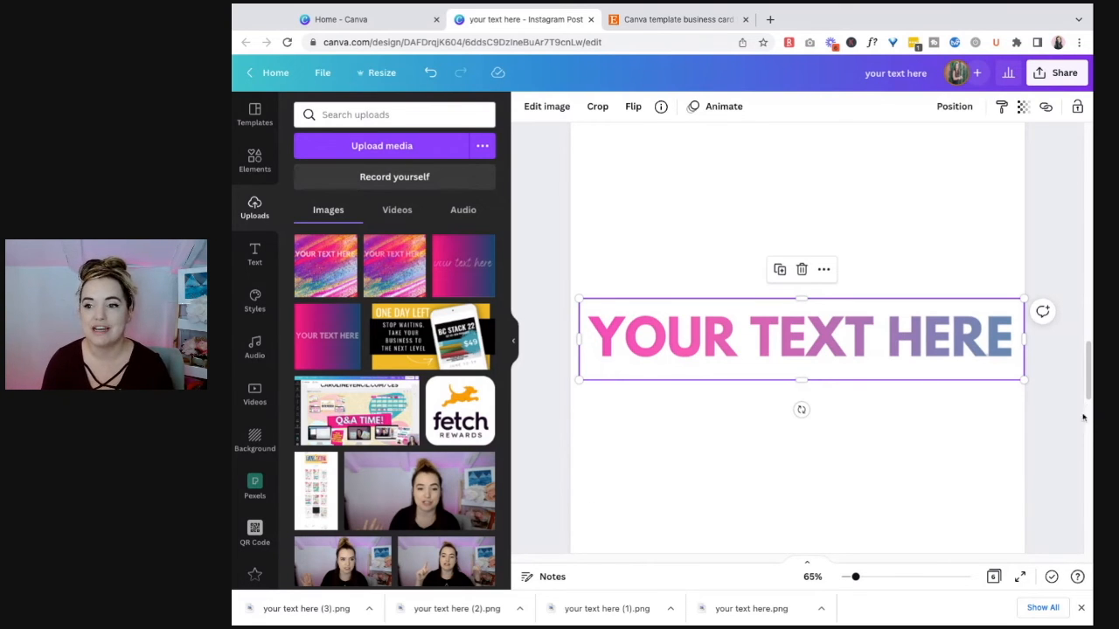
pyautogui.scroll(10, 1091, 382)
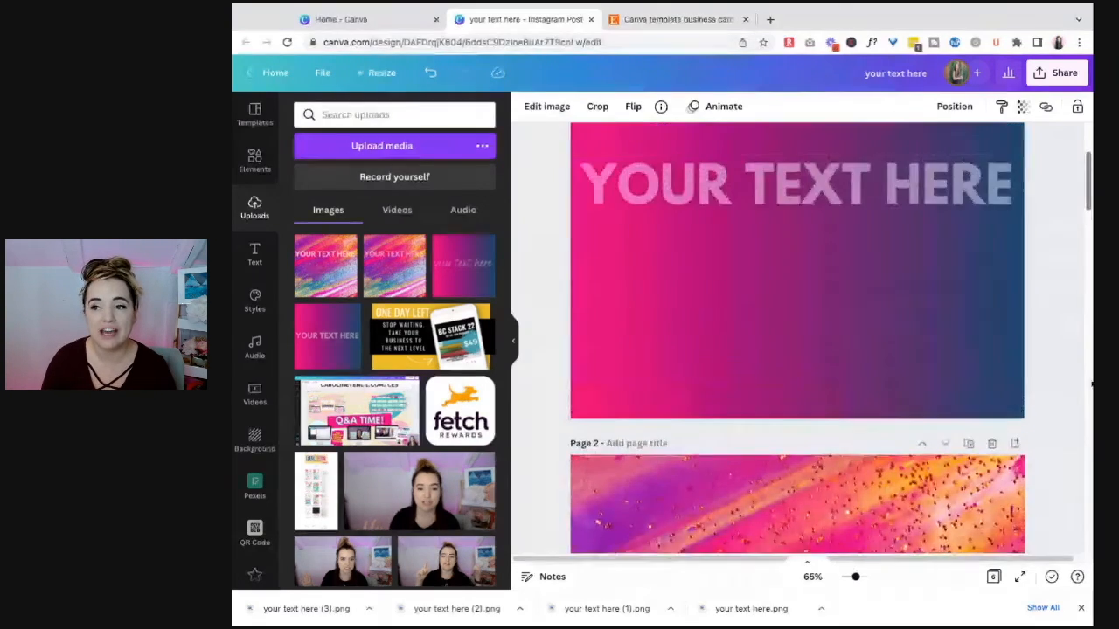
pyautogui.click(1090, 383)
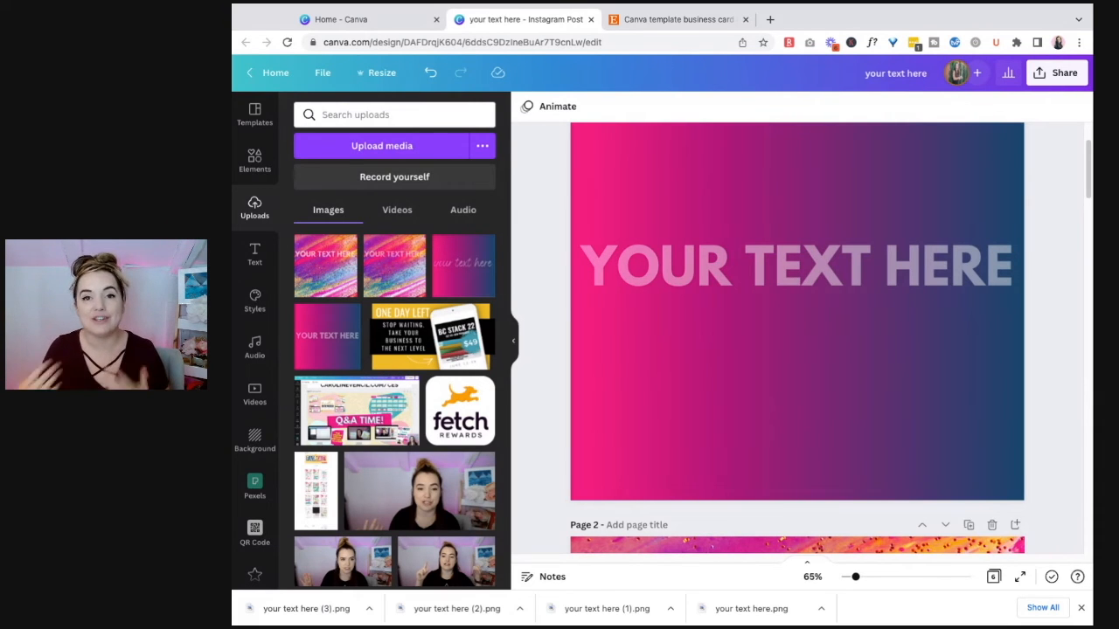
pyautogui.scroll(-1, 1040, 378)
pyautogui.scroll(3, 1031, 374)
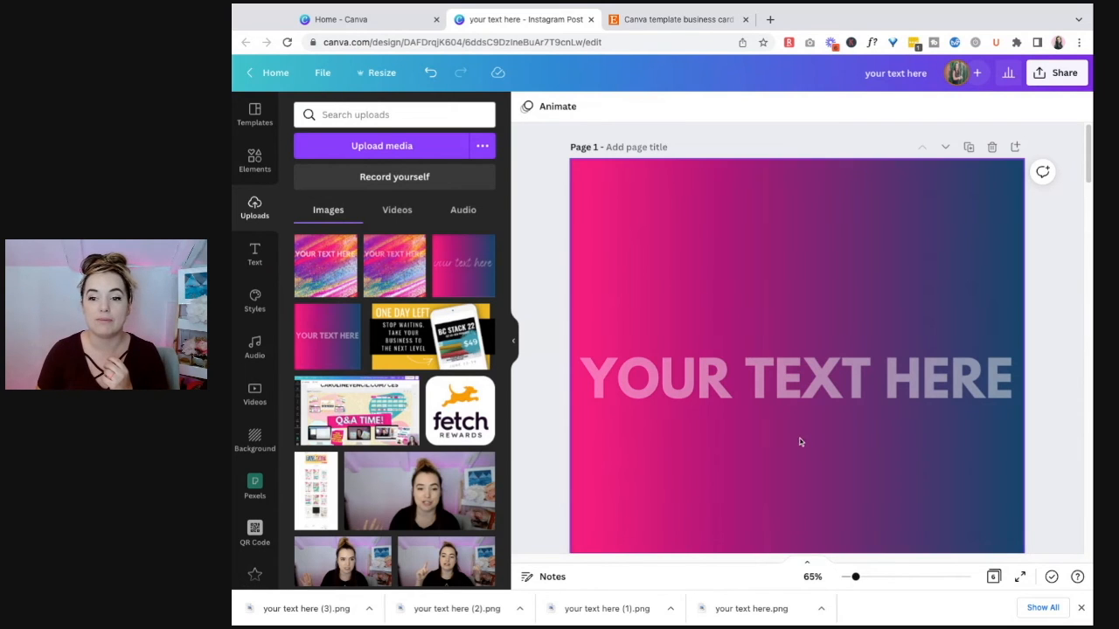
pyautogui.scroll(-1, 1053, 428)
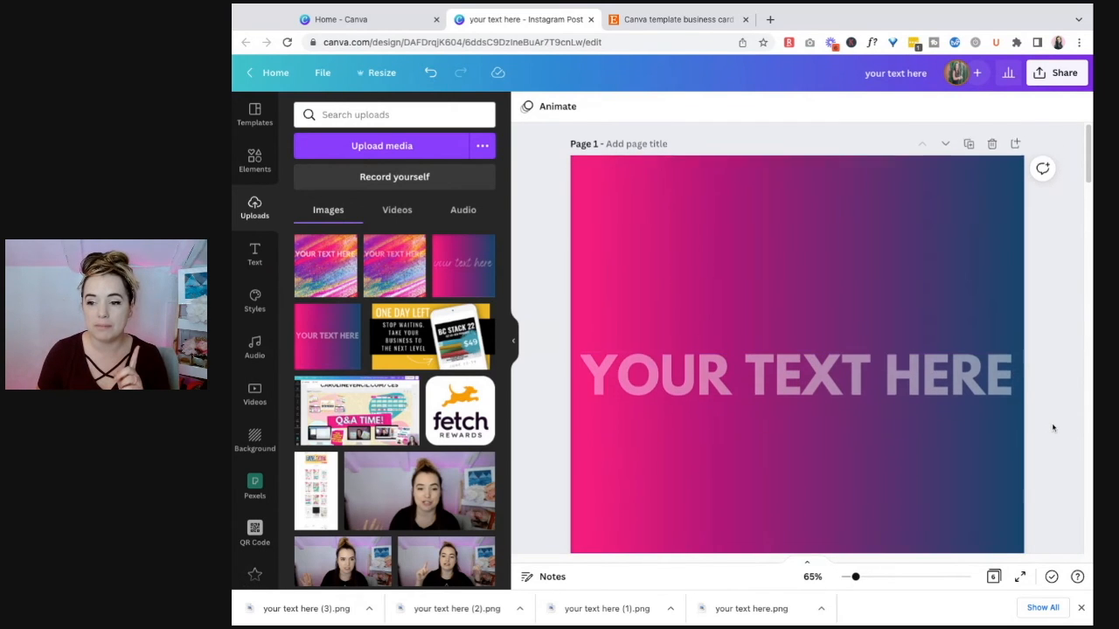
pyautogui.scroll(-15, 1054, 427)
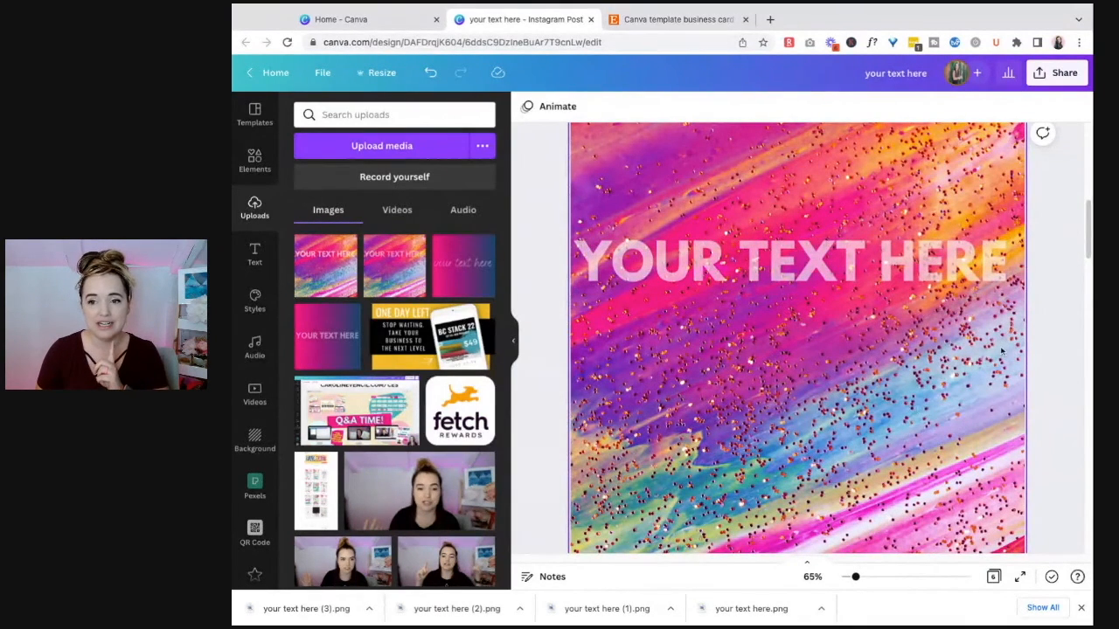